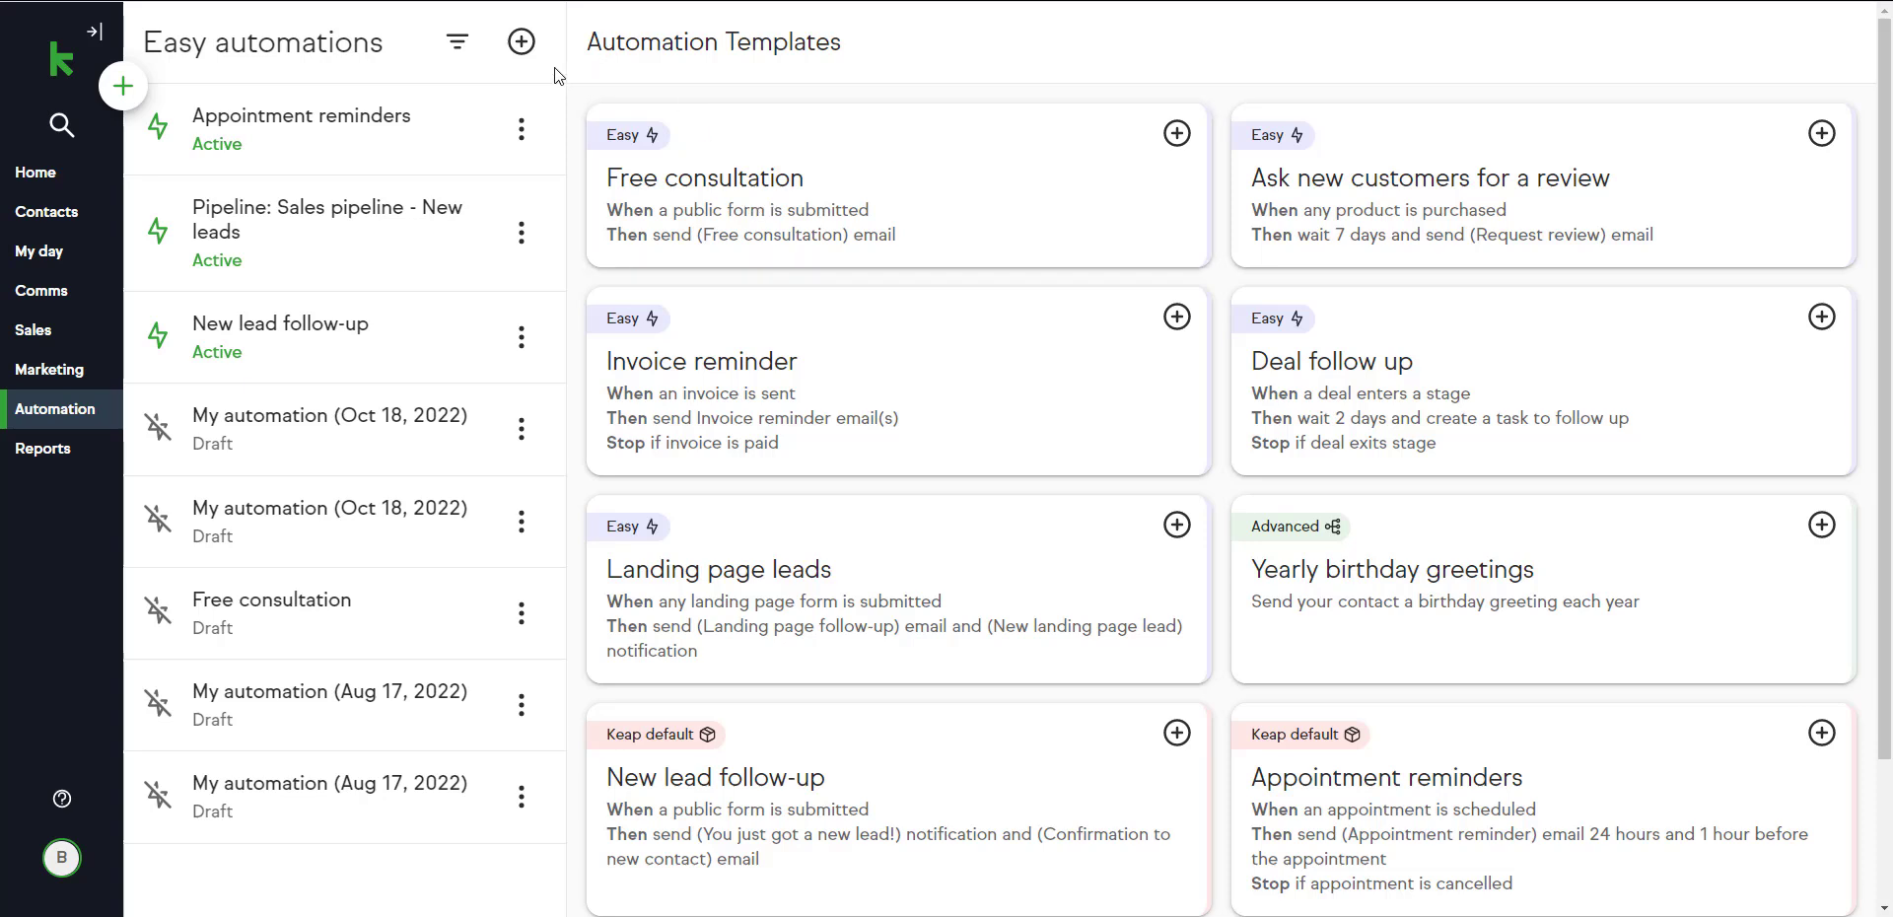
Create a new easy automation and name it Sample Email Automation.
left_click(524, 44)
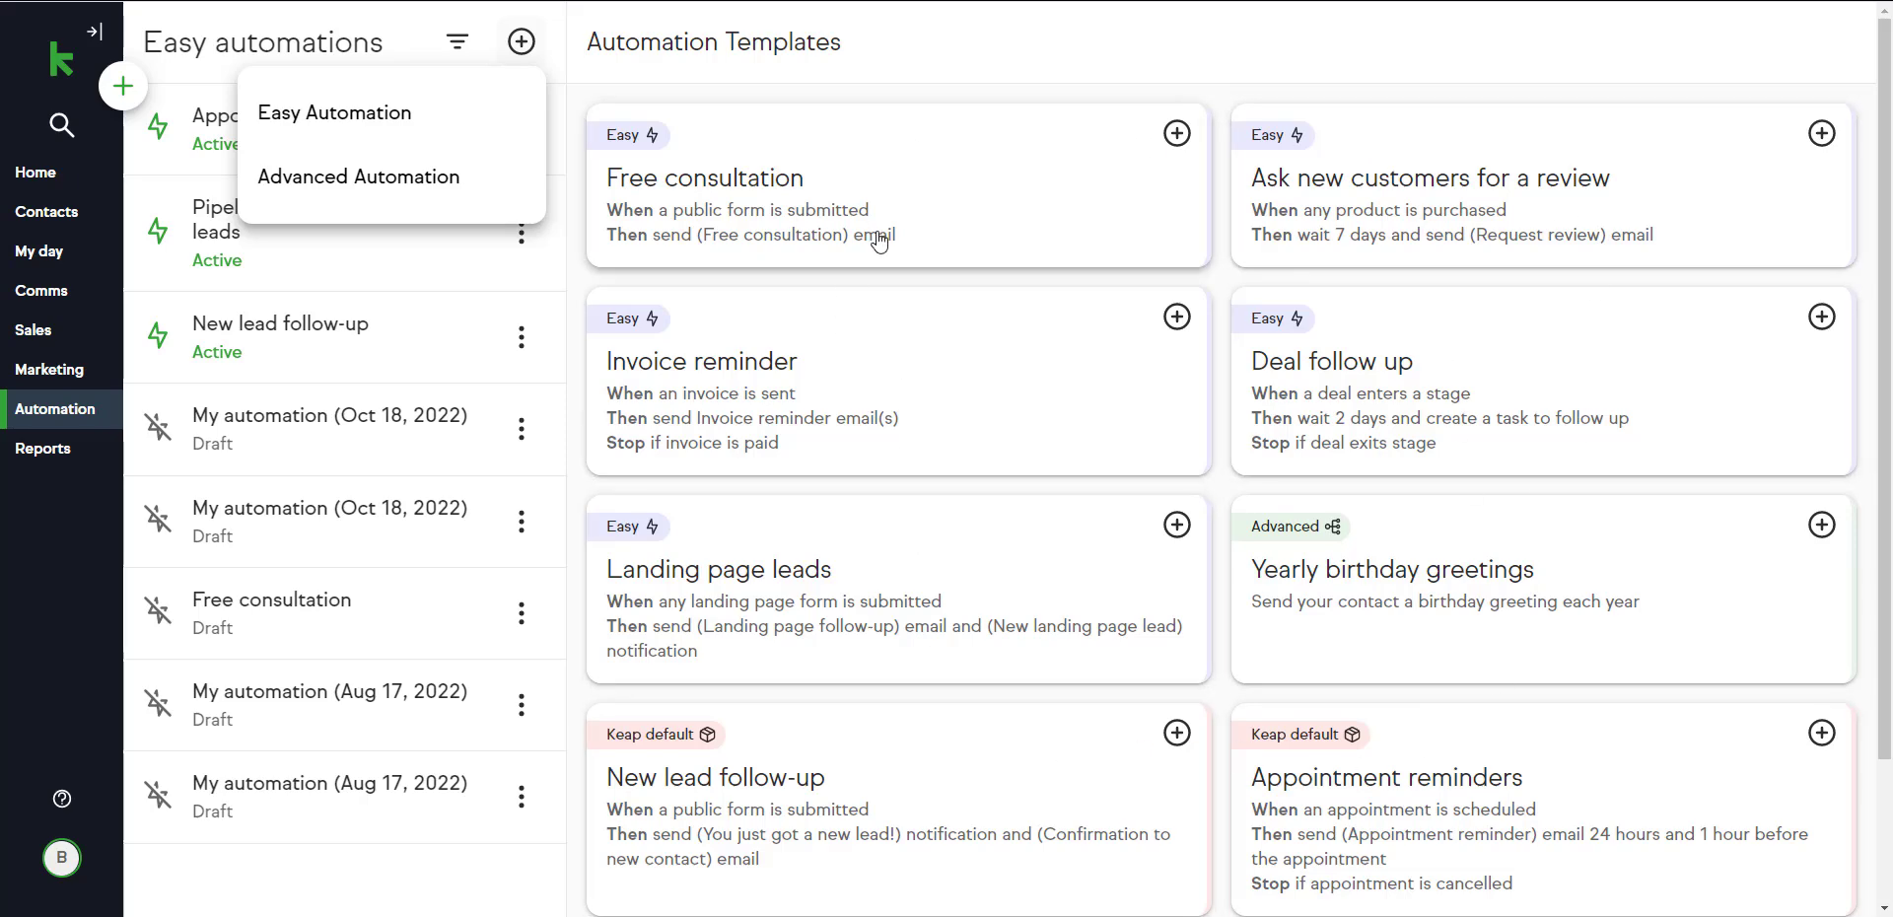
left_click(458, 138)
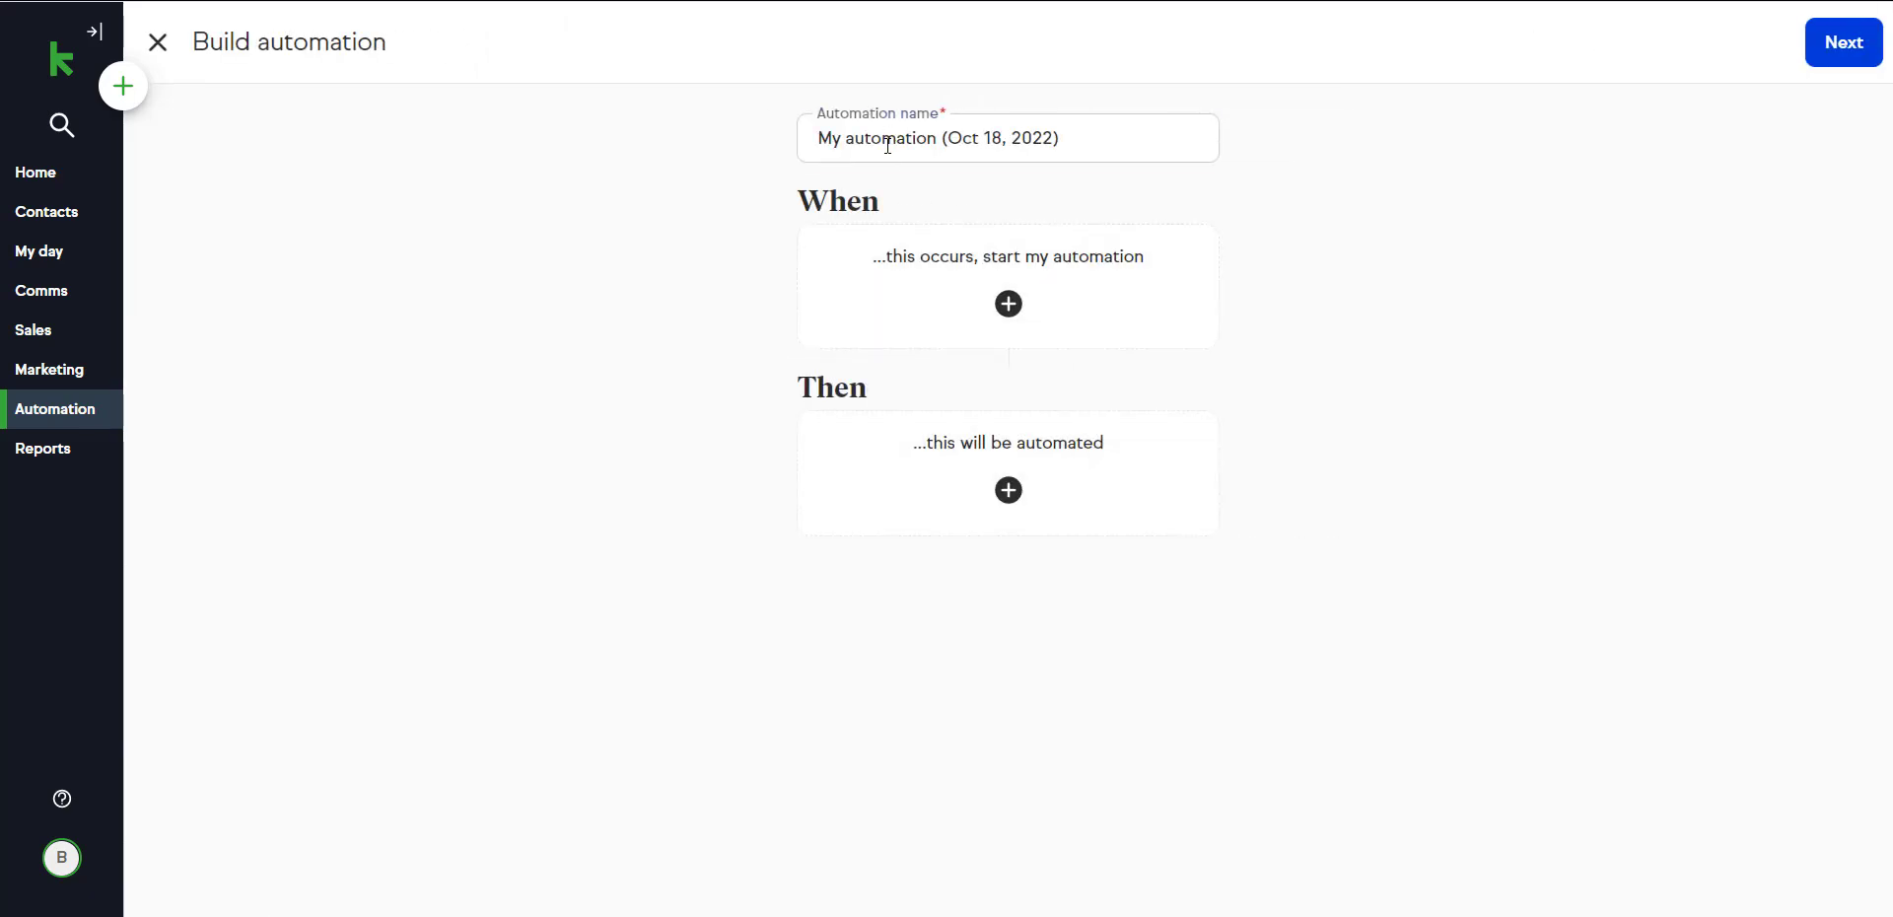
left_click_drag(888, 145, 853, 139)
key("ctrl+a")
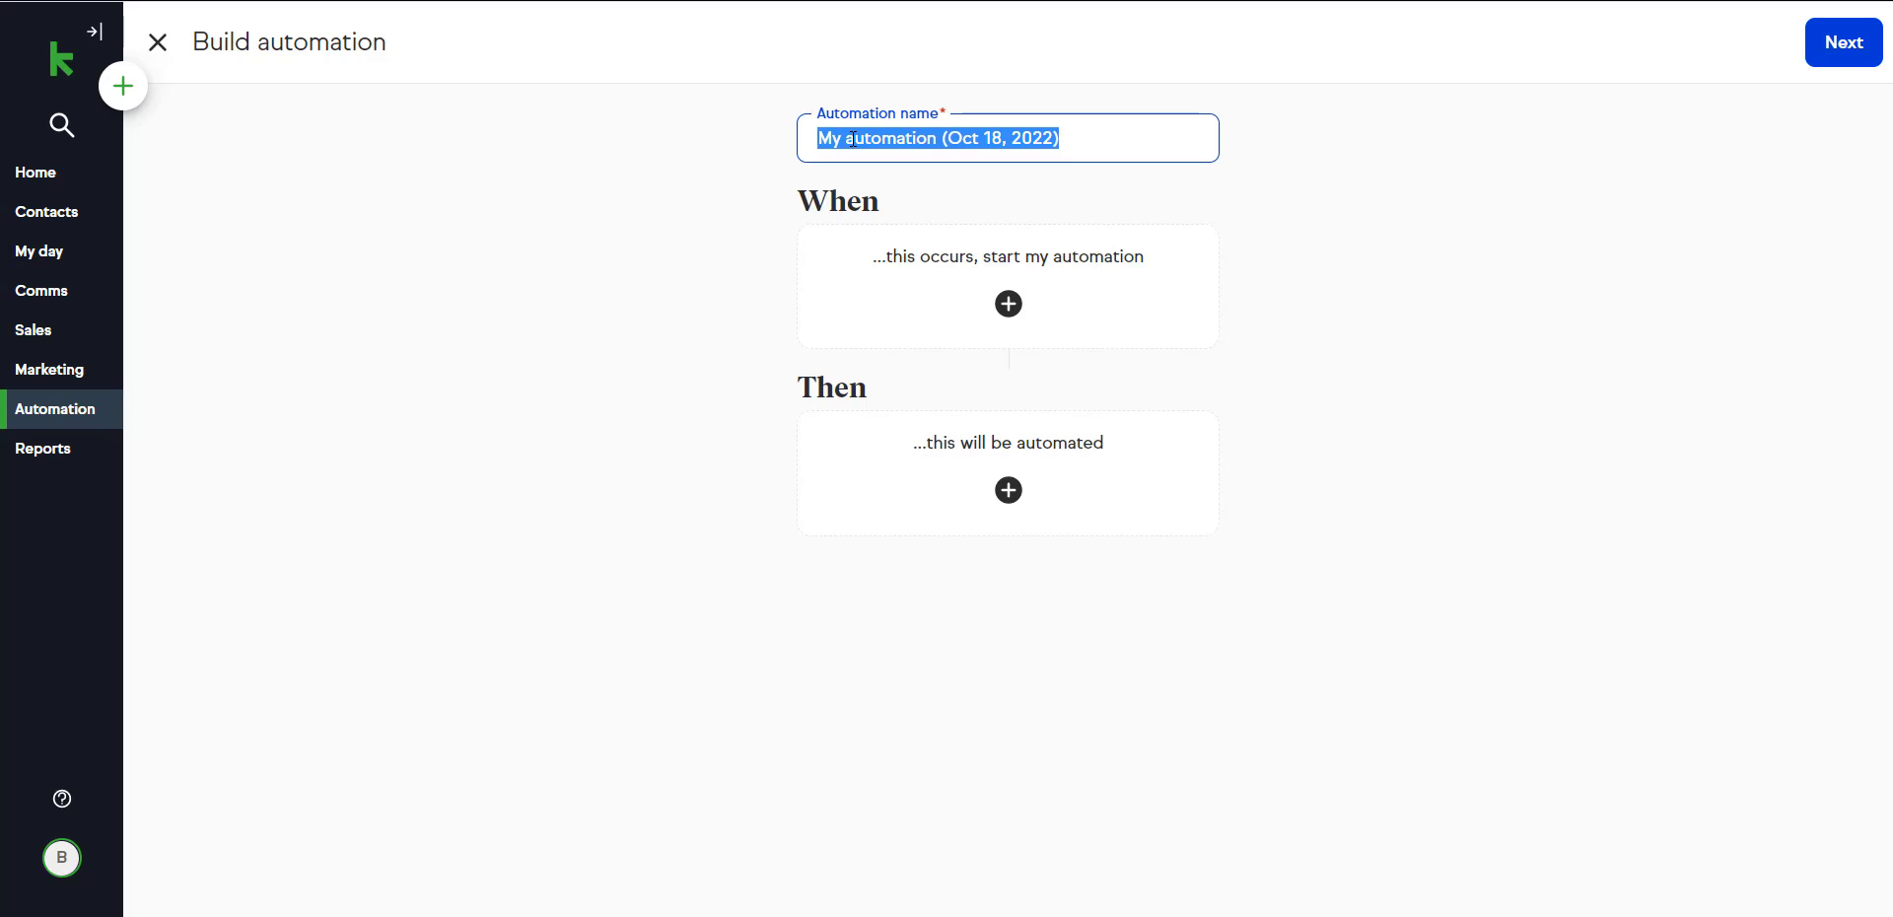
type("Sample Email")
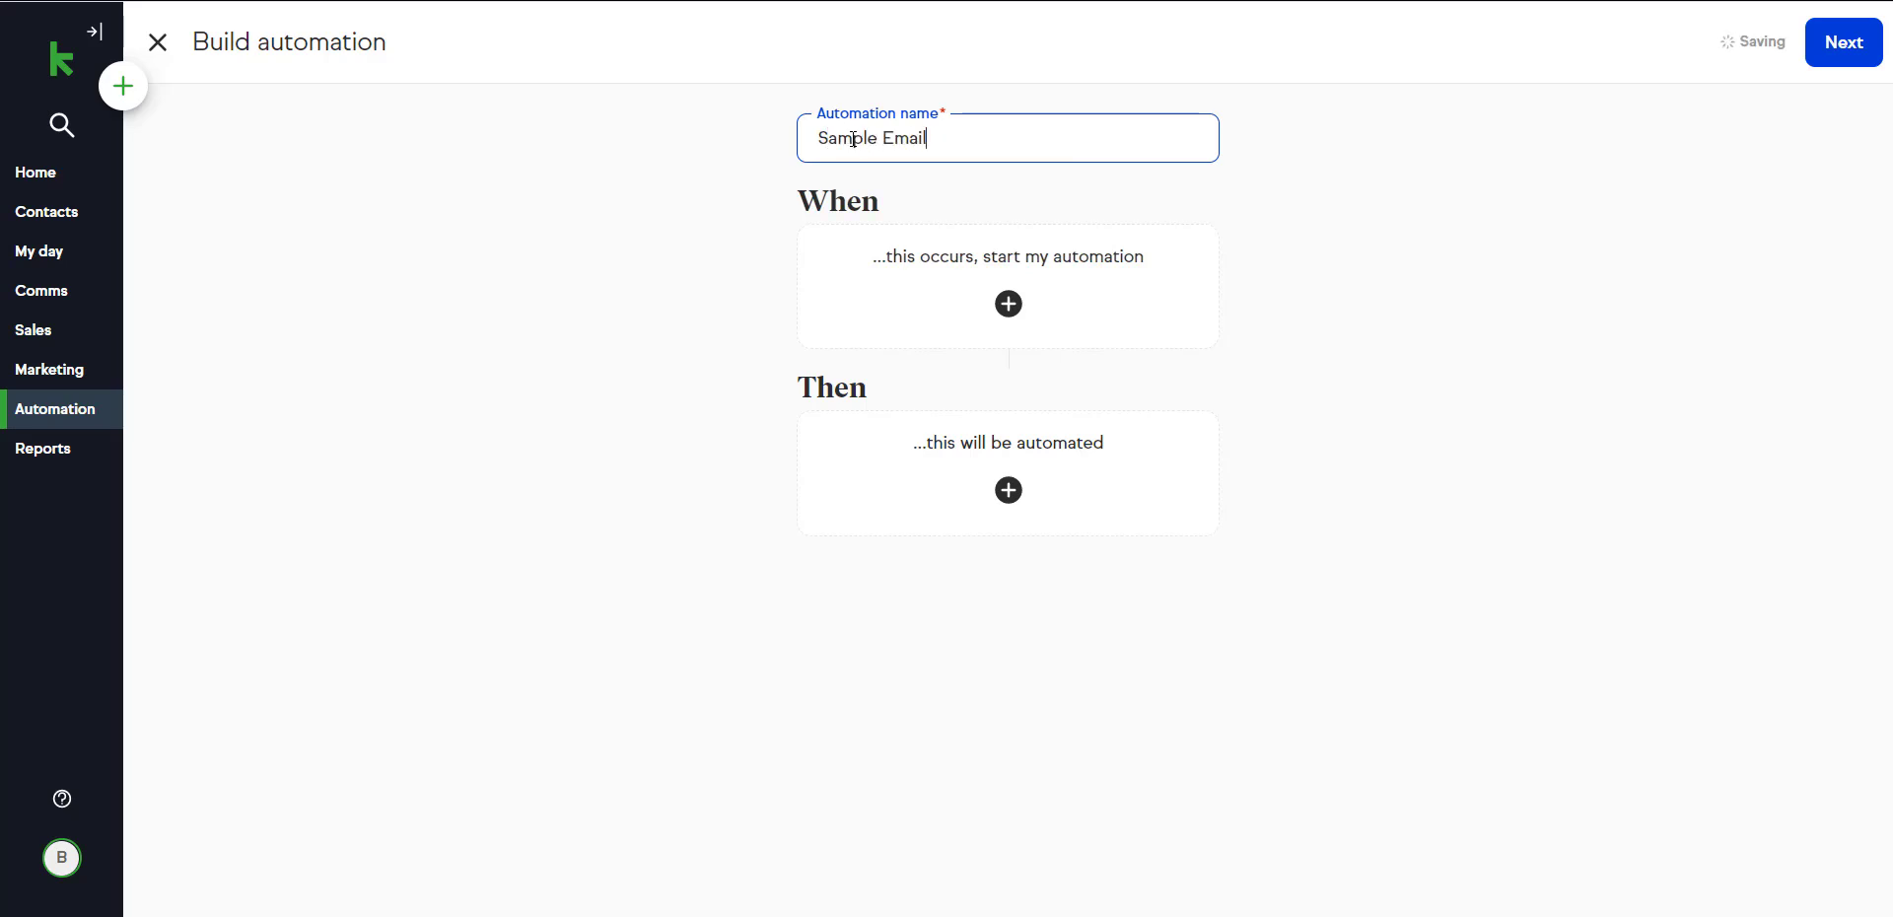
type(" Automation")
left_click(1321, 255)
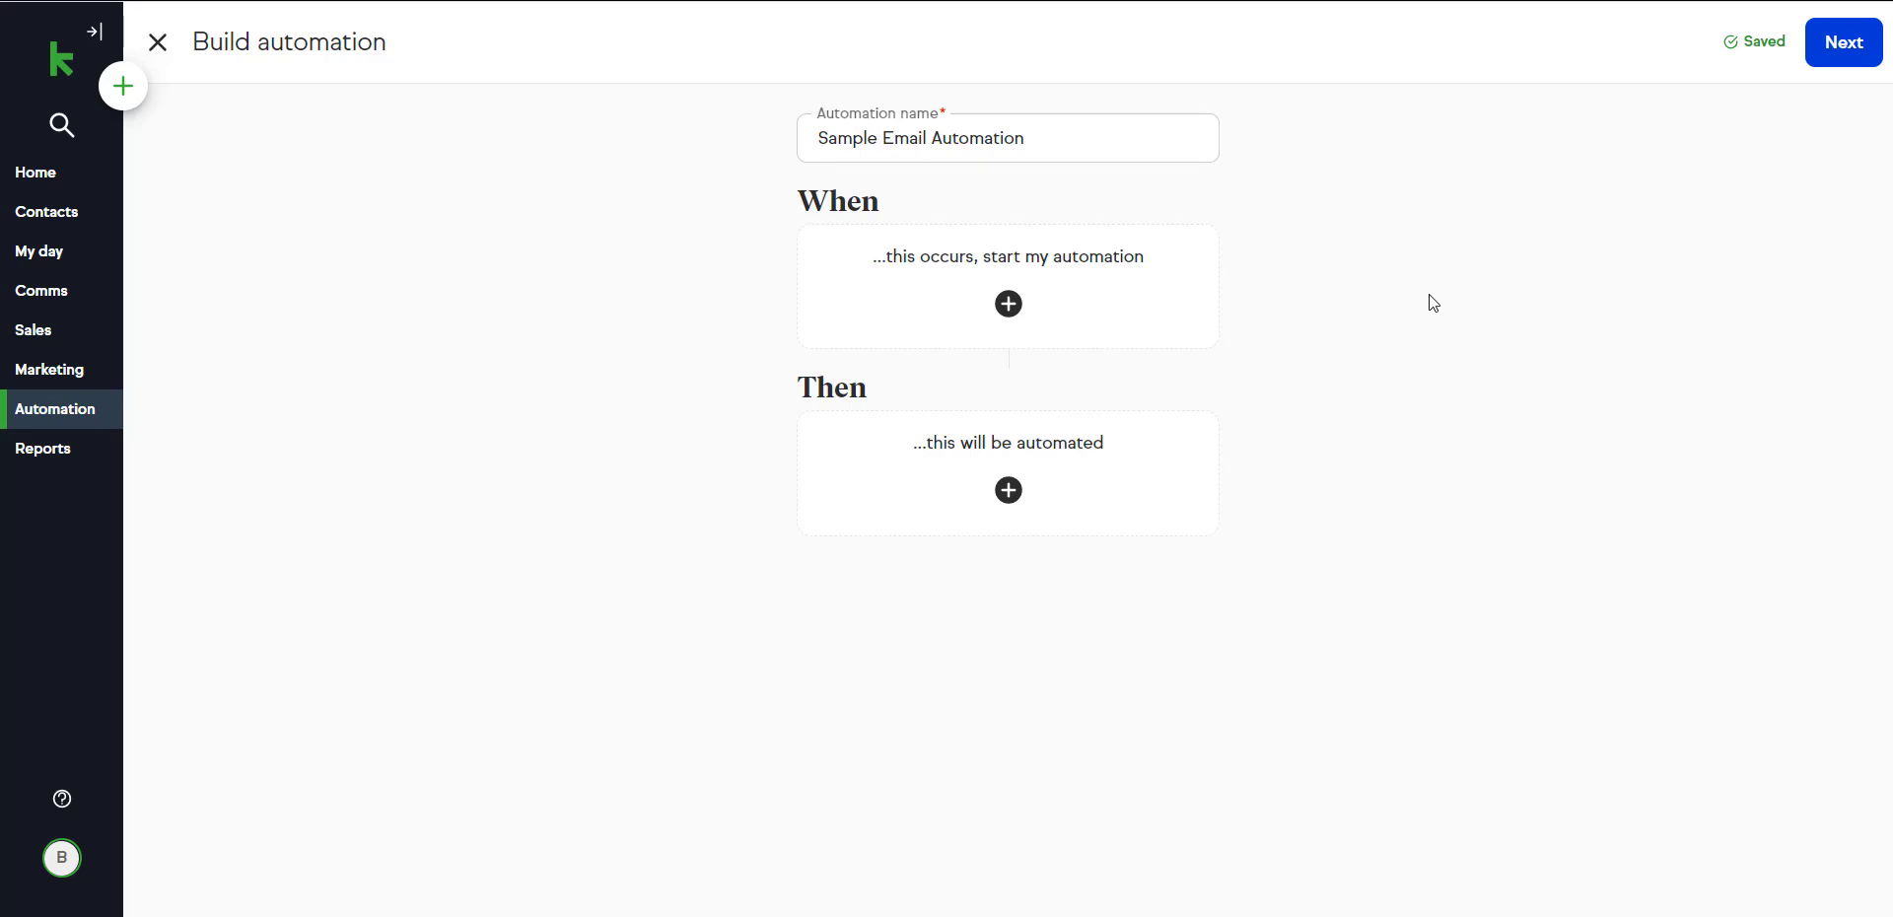
Set the automation's When trigger to Public form submitted.
key("ctrl+plus")
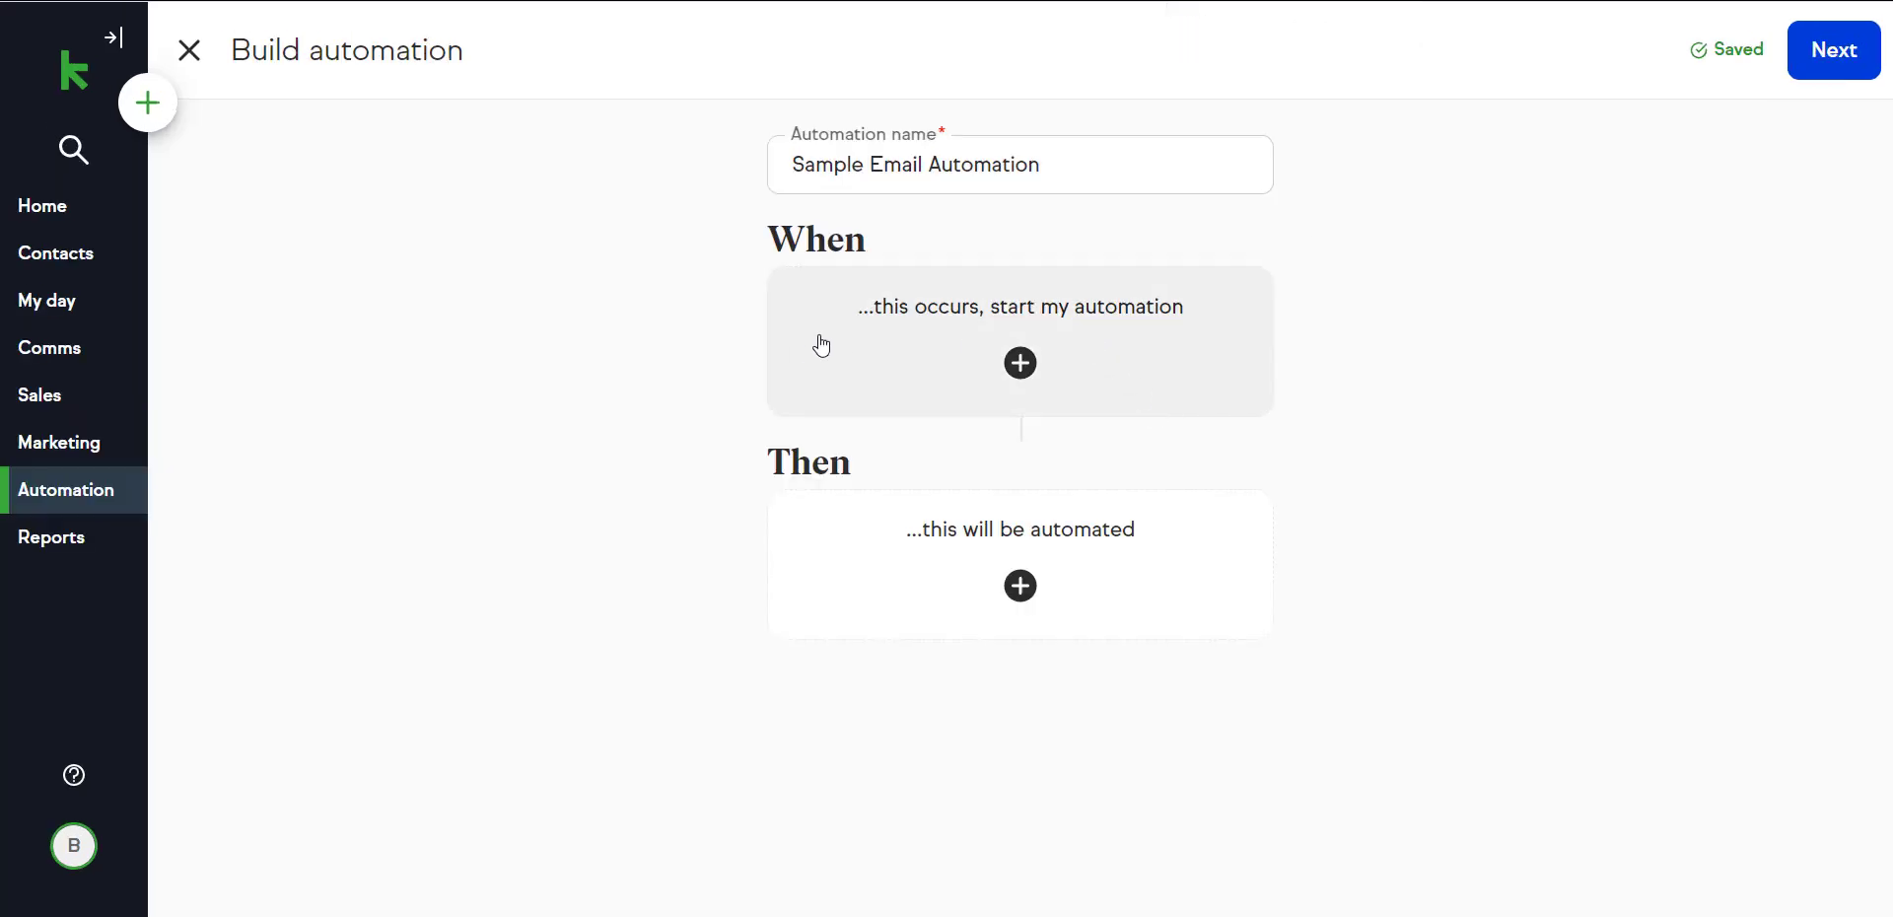
left_click(1095, 383)
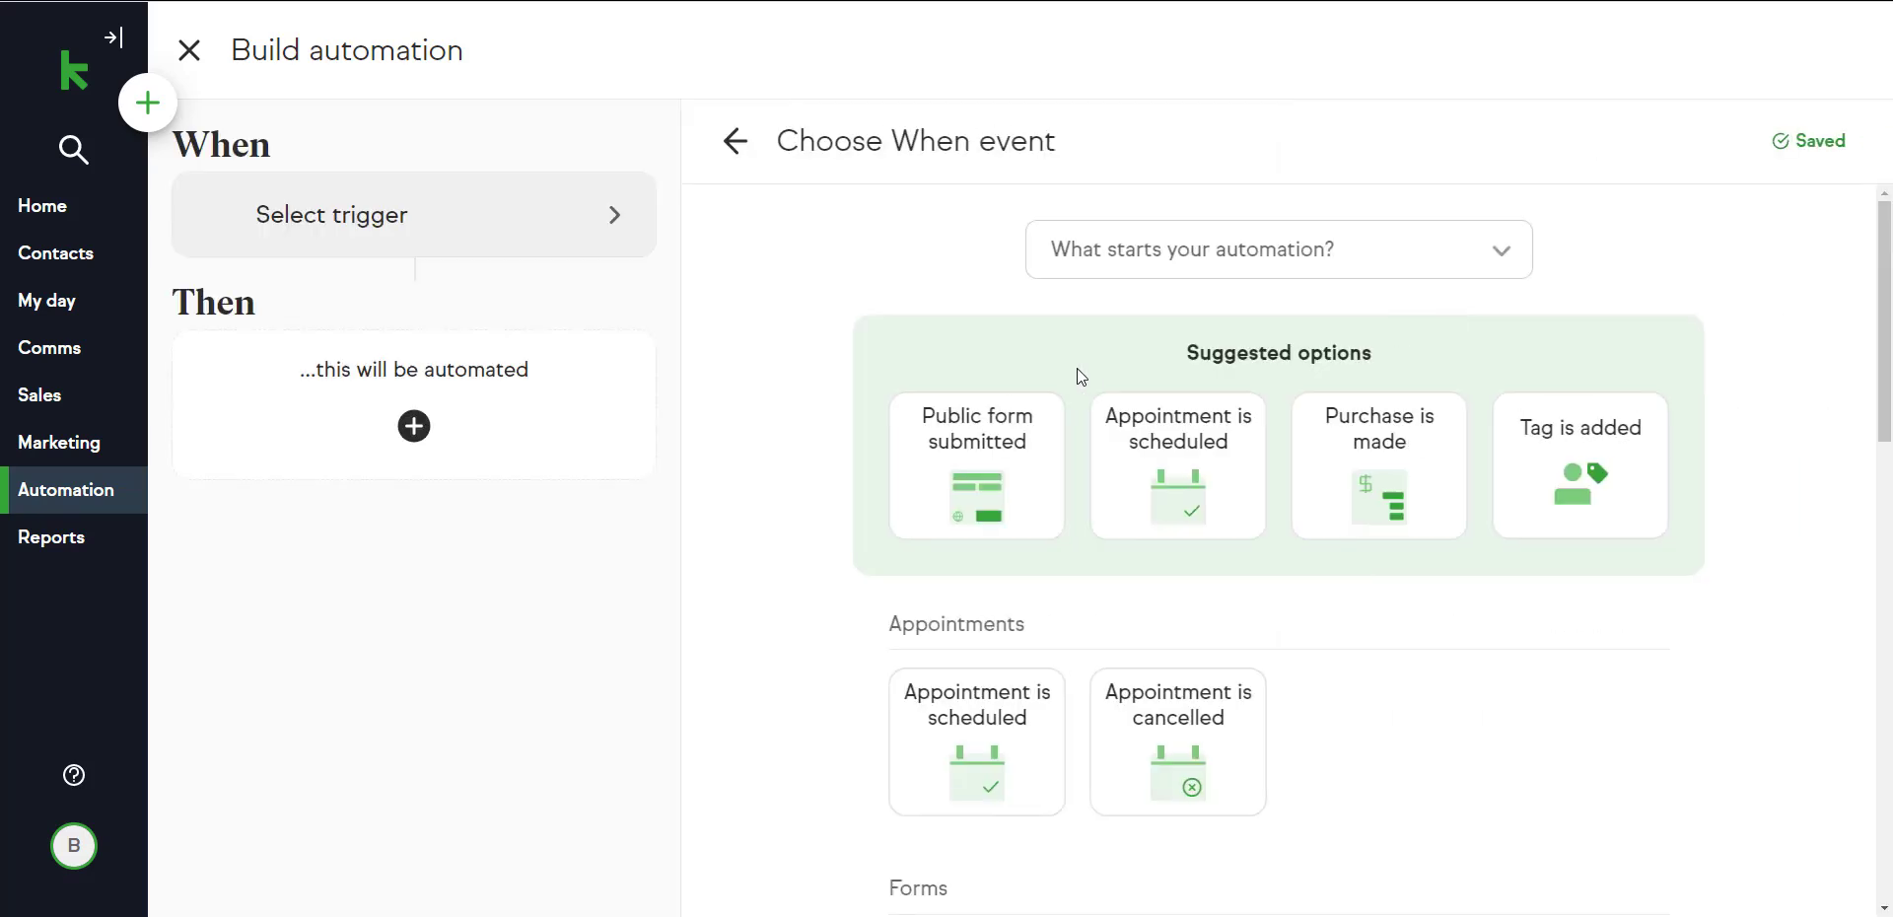
left_click(1011, 459)
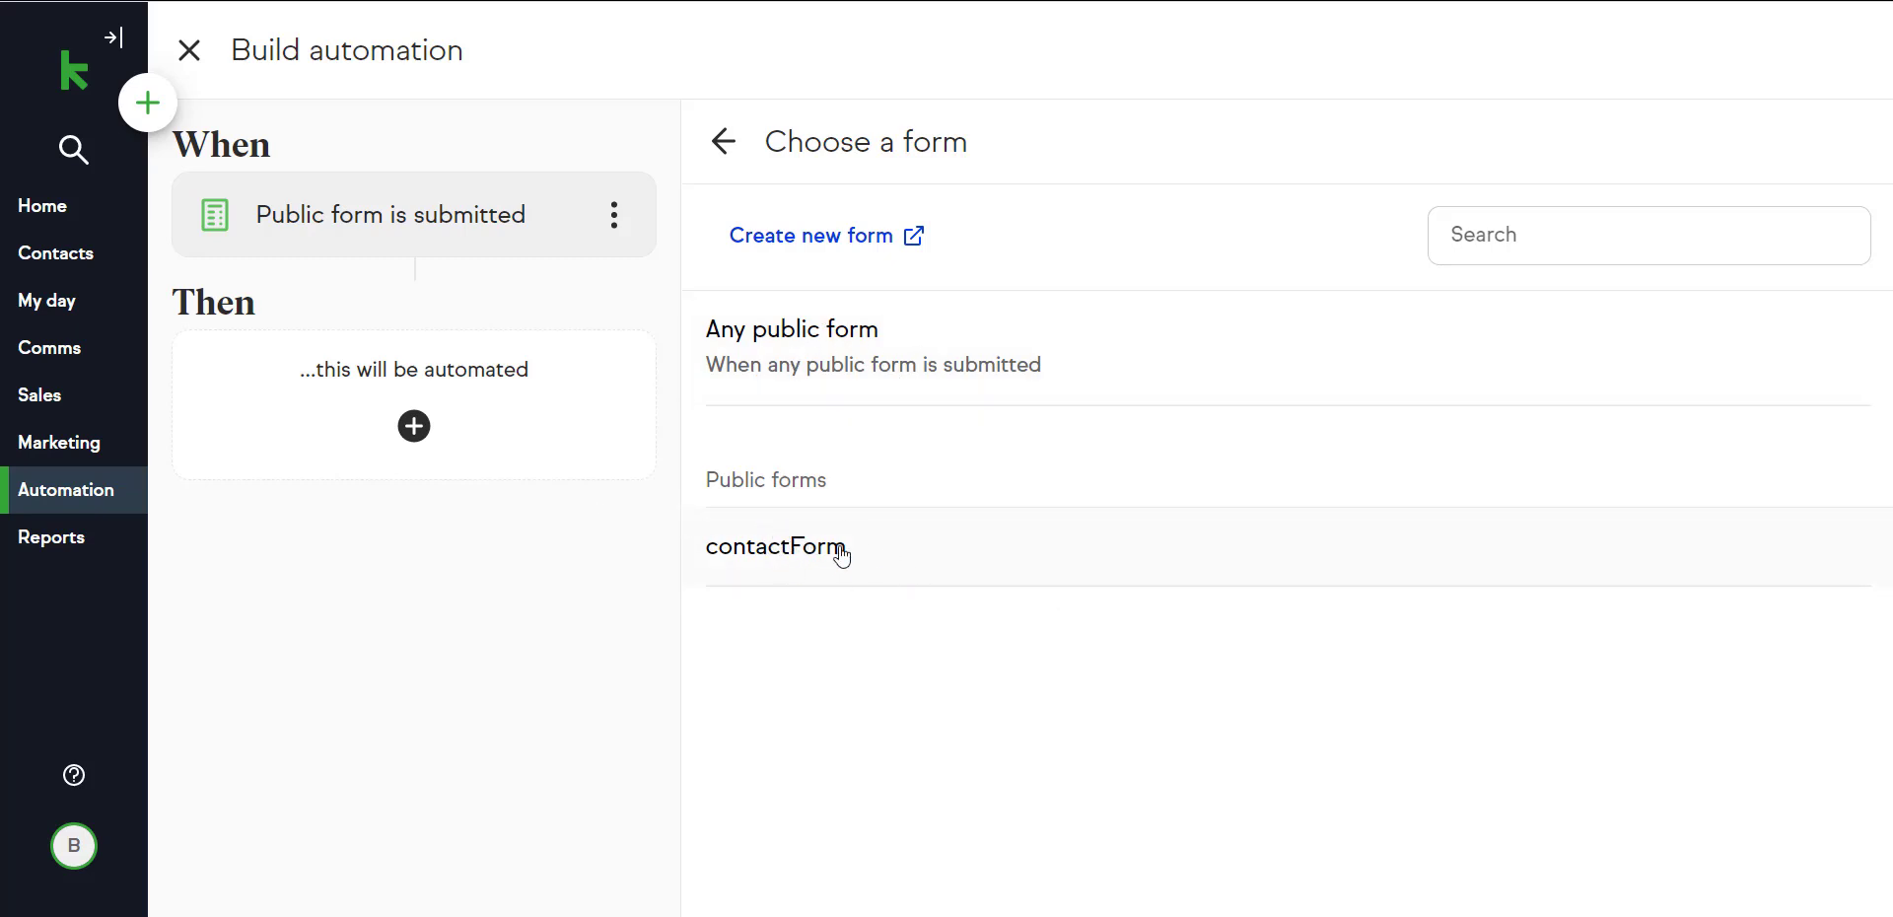
Add a Then action that sends an email immediately, look through its email templates, and close the automation builder.
left_click(409, 434)
left_click(986, 496)
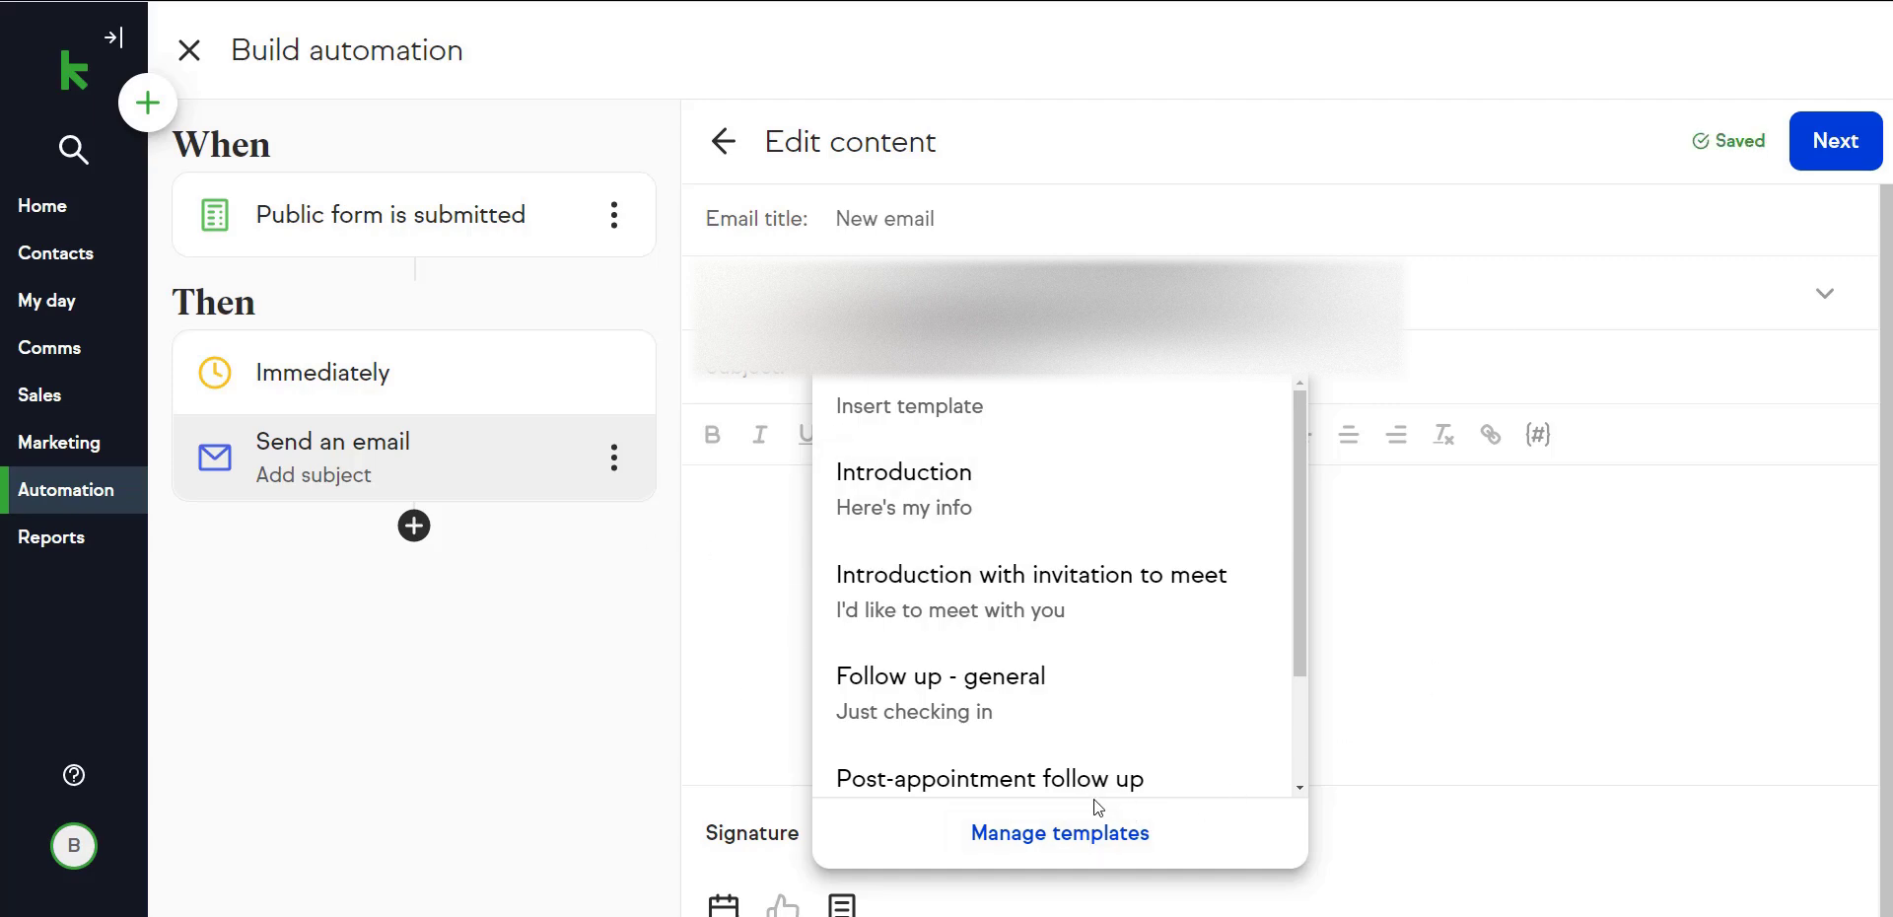
scroll(1065, 537, "down", 1)
scroll(1086, 615, "up", 1)
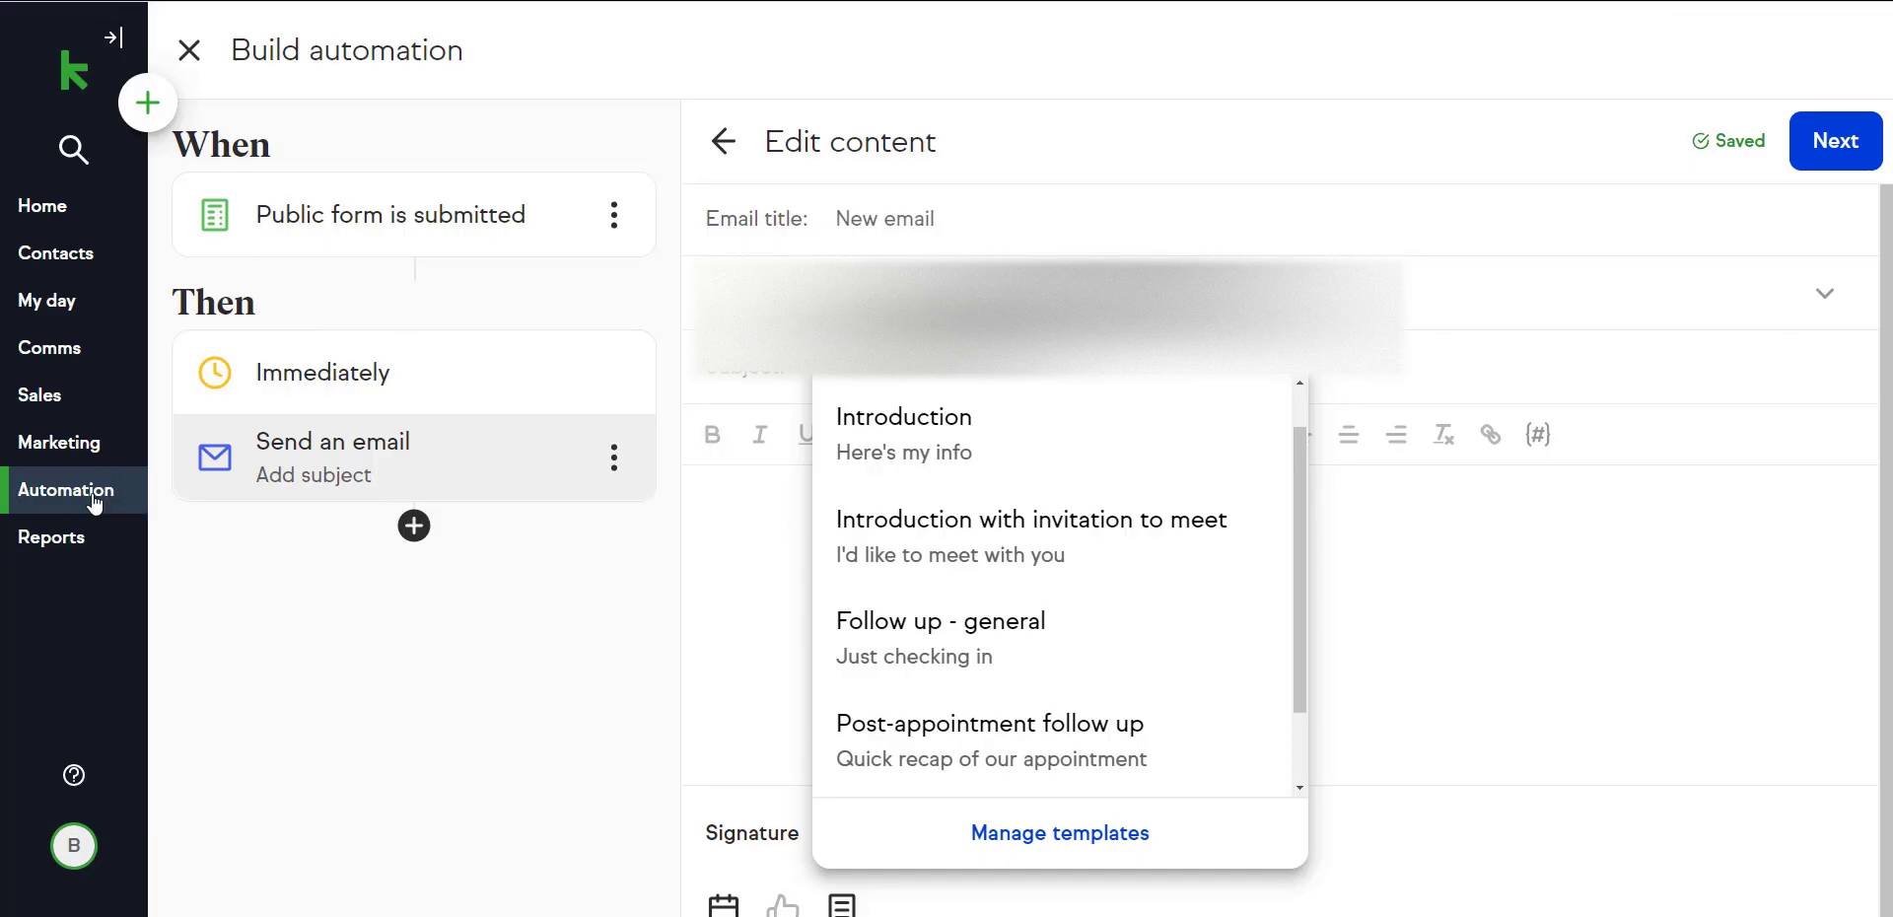
left_click(195, 50)
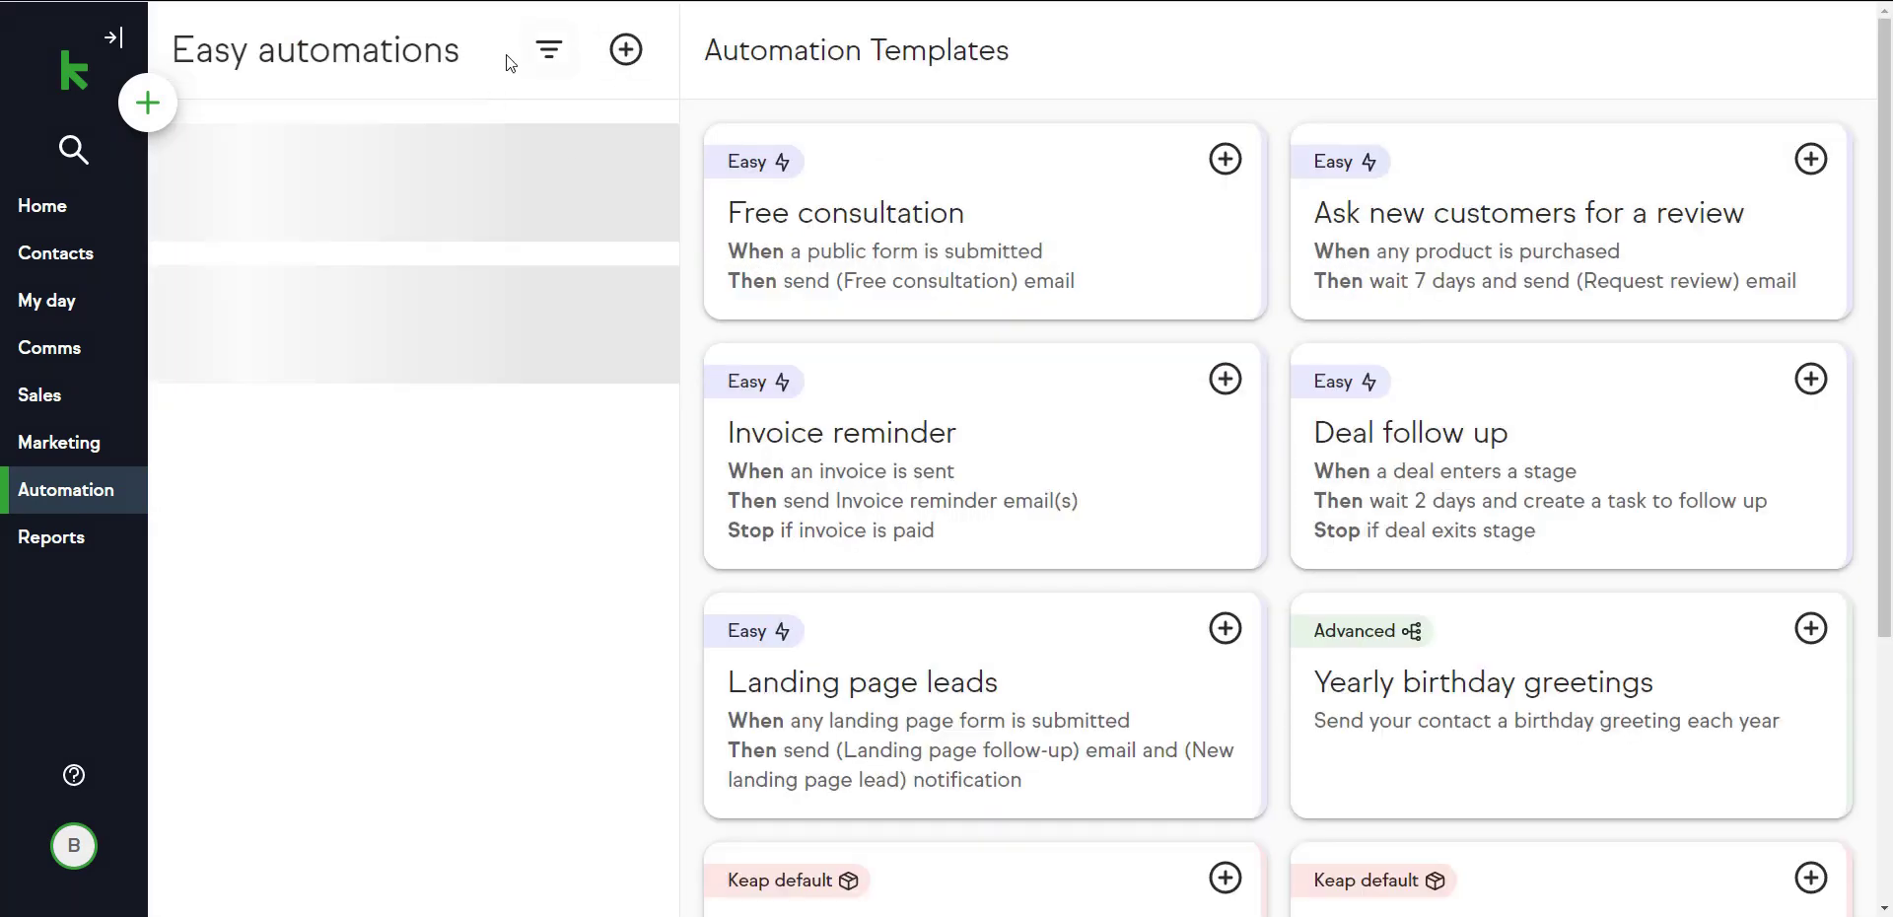
Create an advanced automation named Sample Advanced Automation and place a Form submitted goal on its canvas.
left_click(608, 67)
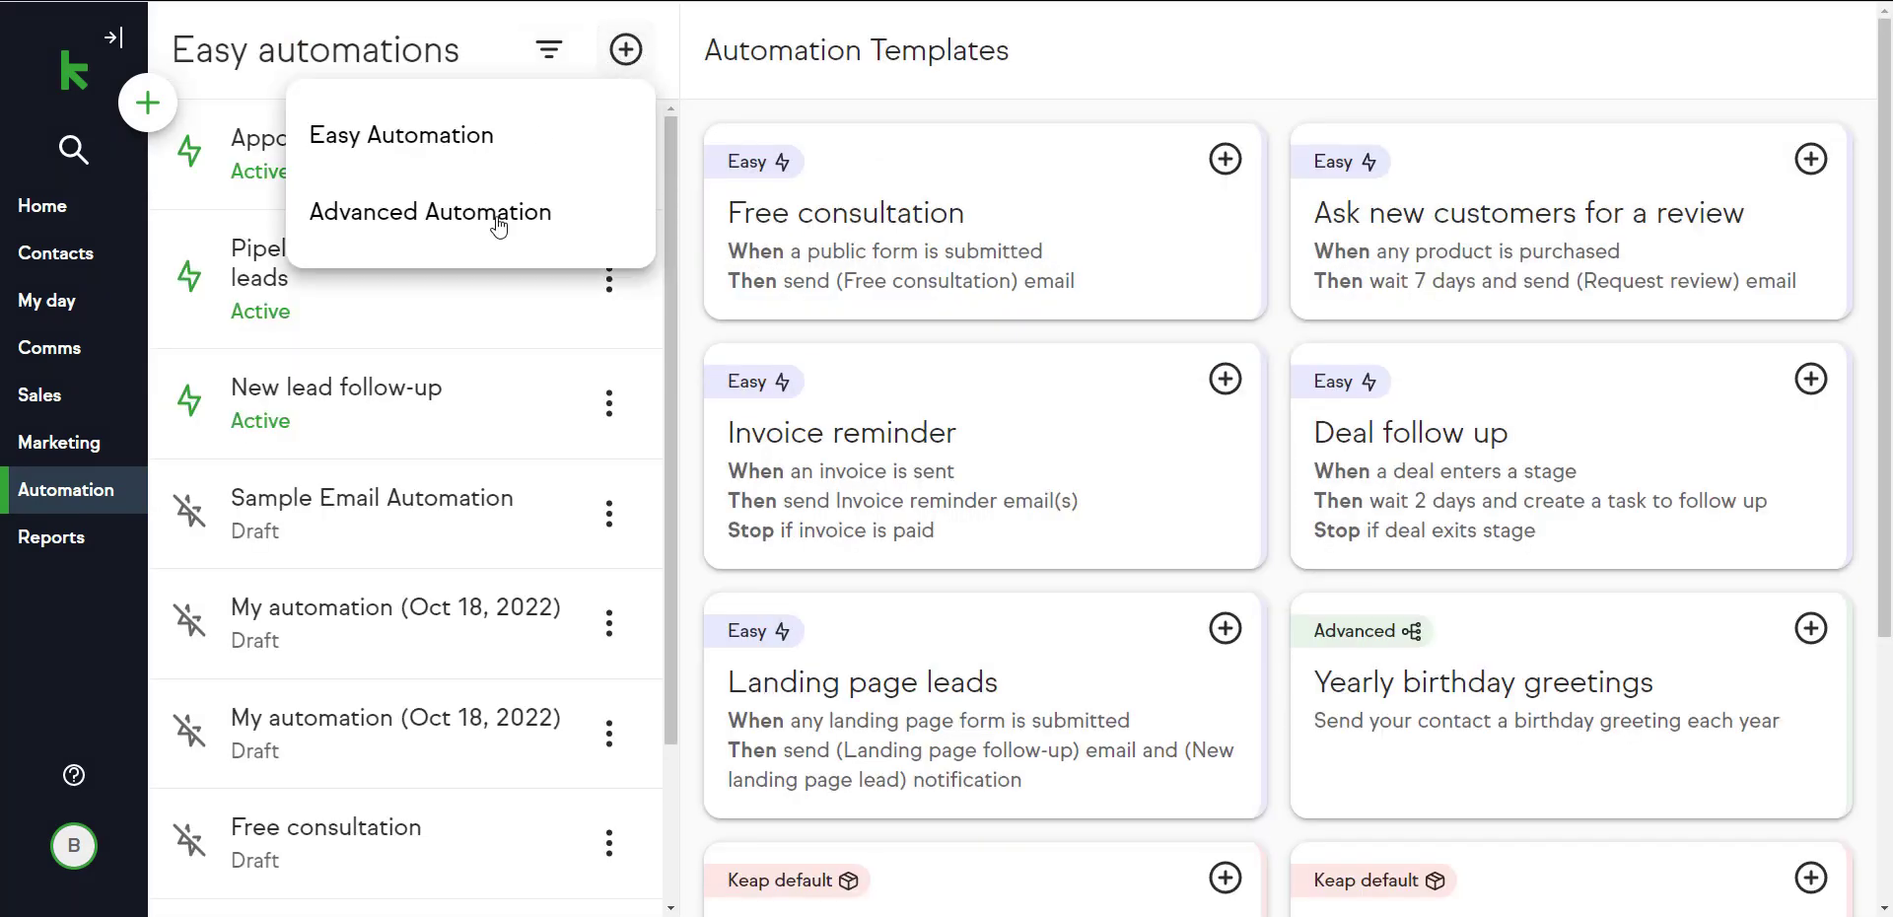
left_click(430, 211)
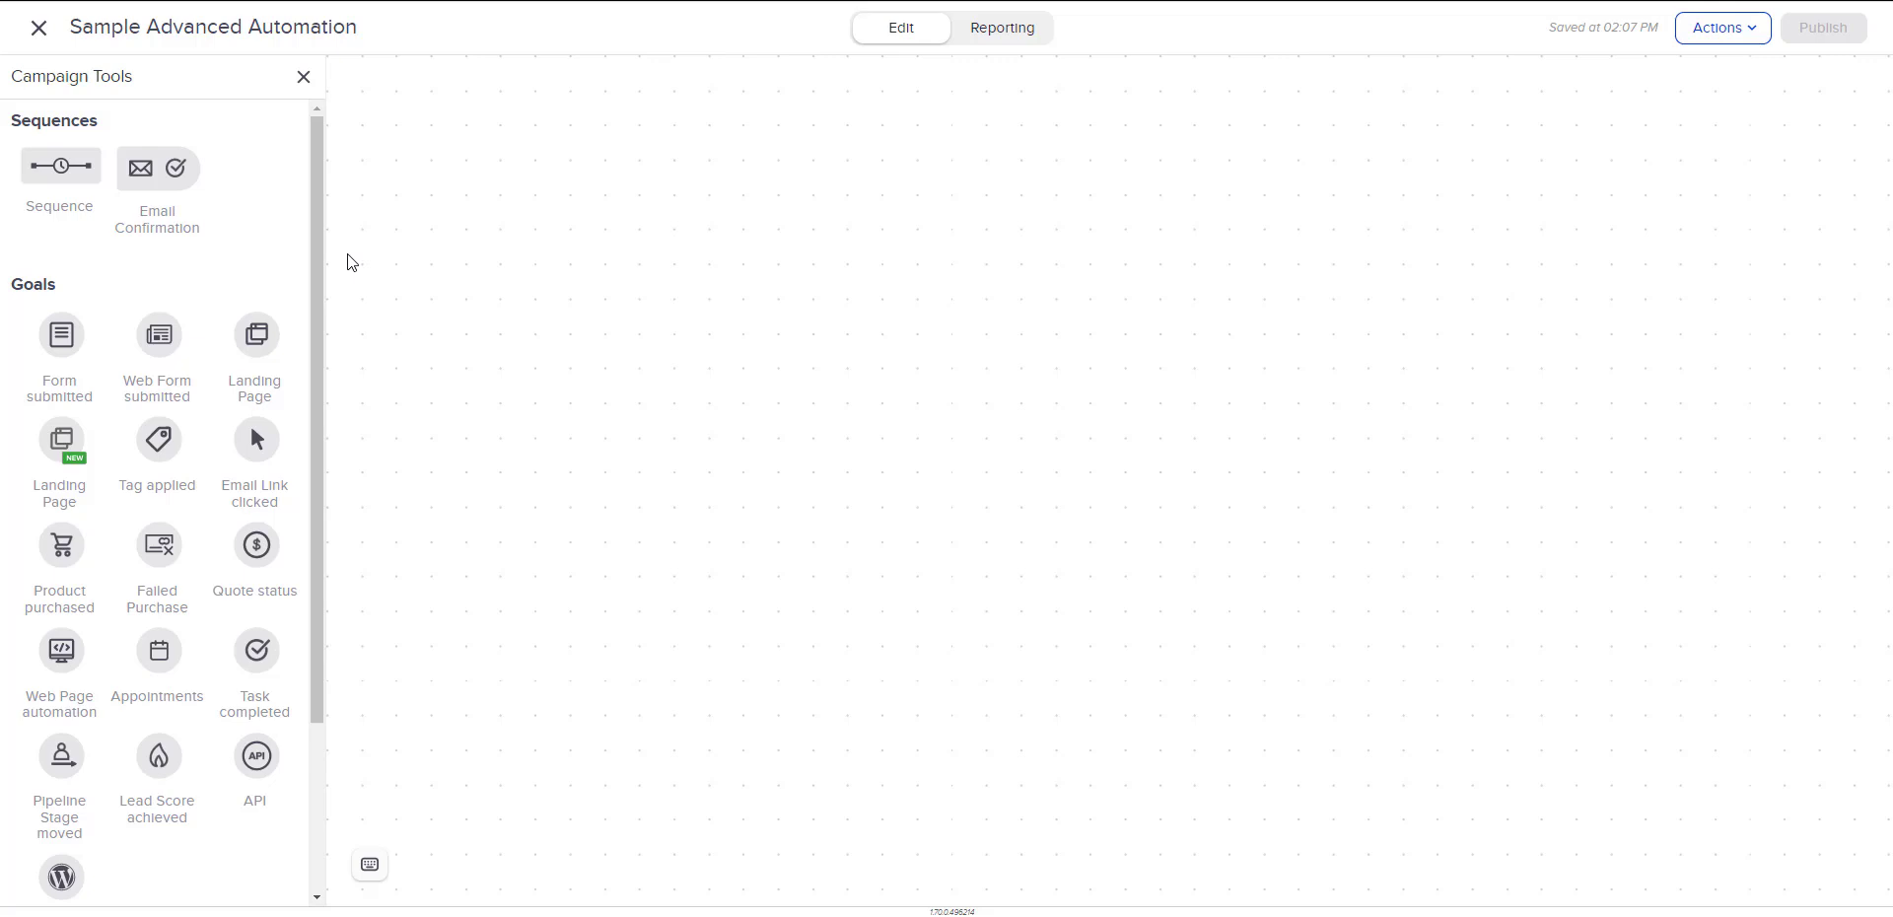
left_click_drag(65, 337, 549, 177)
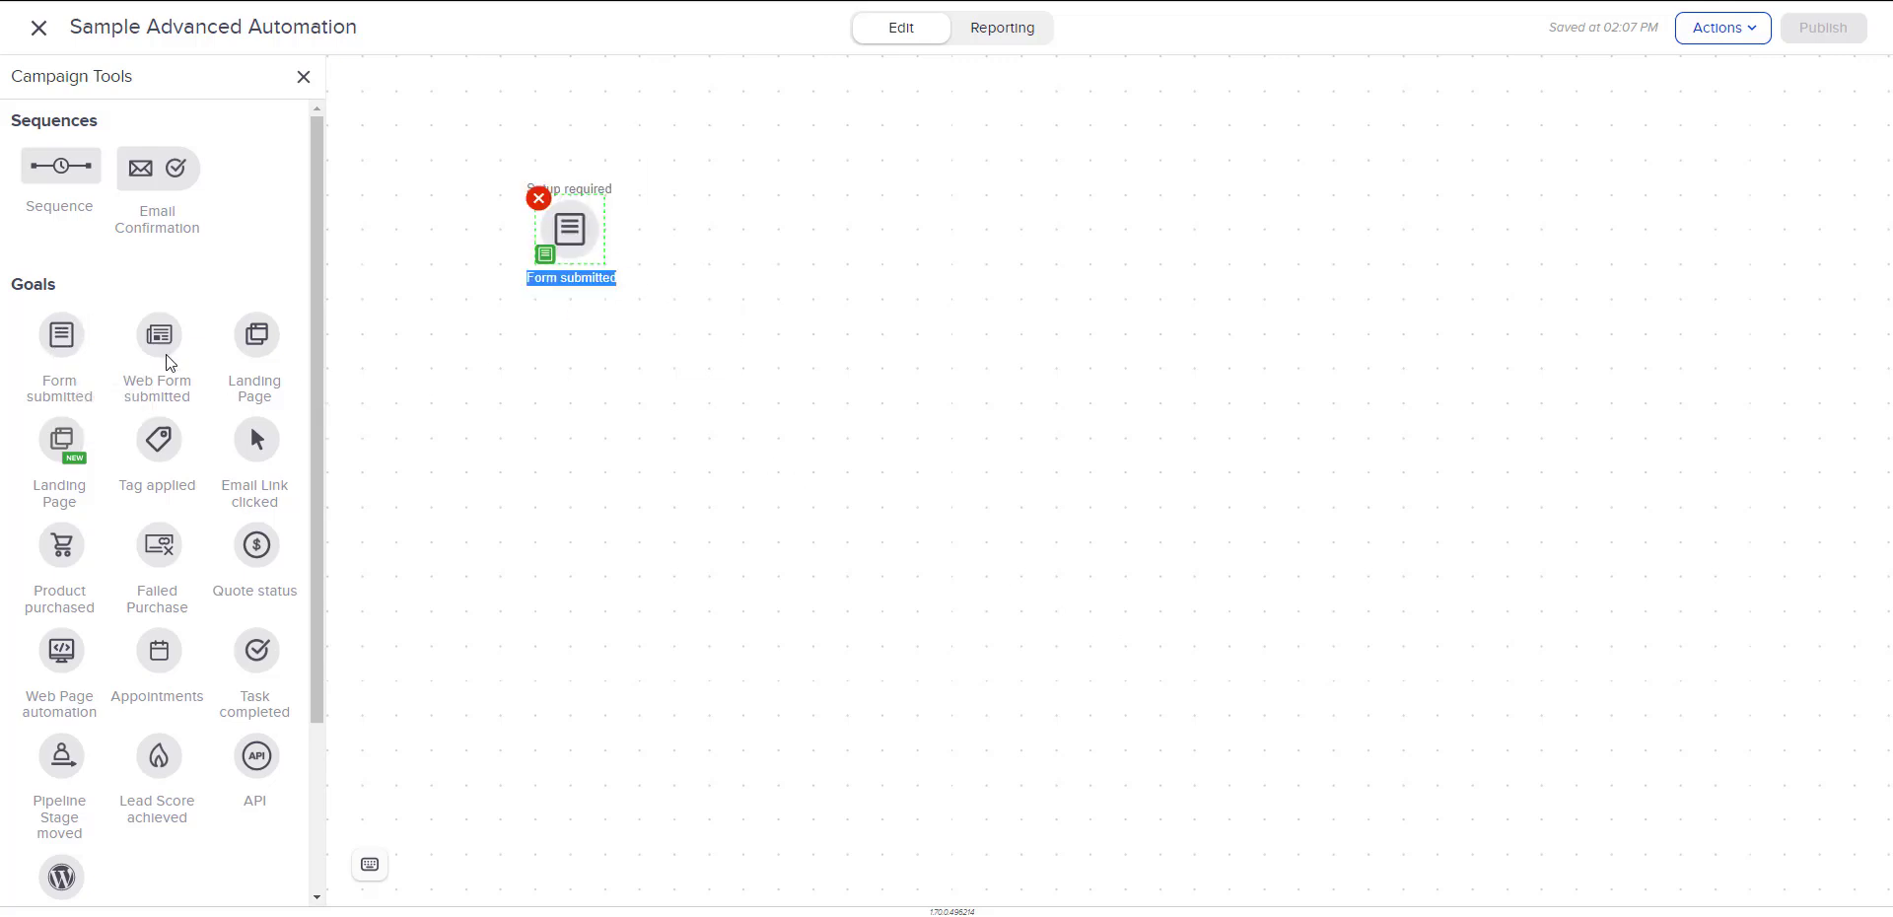
Add a sequence connected after the Form submitted goal and name it Email Nurture Sequence.
mouse_move(603, 247)
left_click_drag(61, 166, 726, 236)
mouse_move(605, 250)
left_click(788, 282)
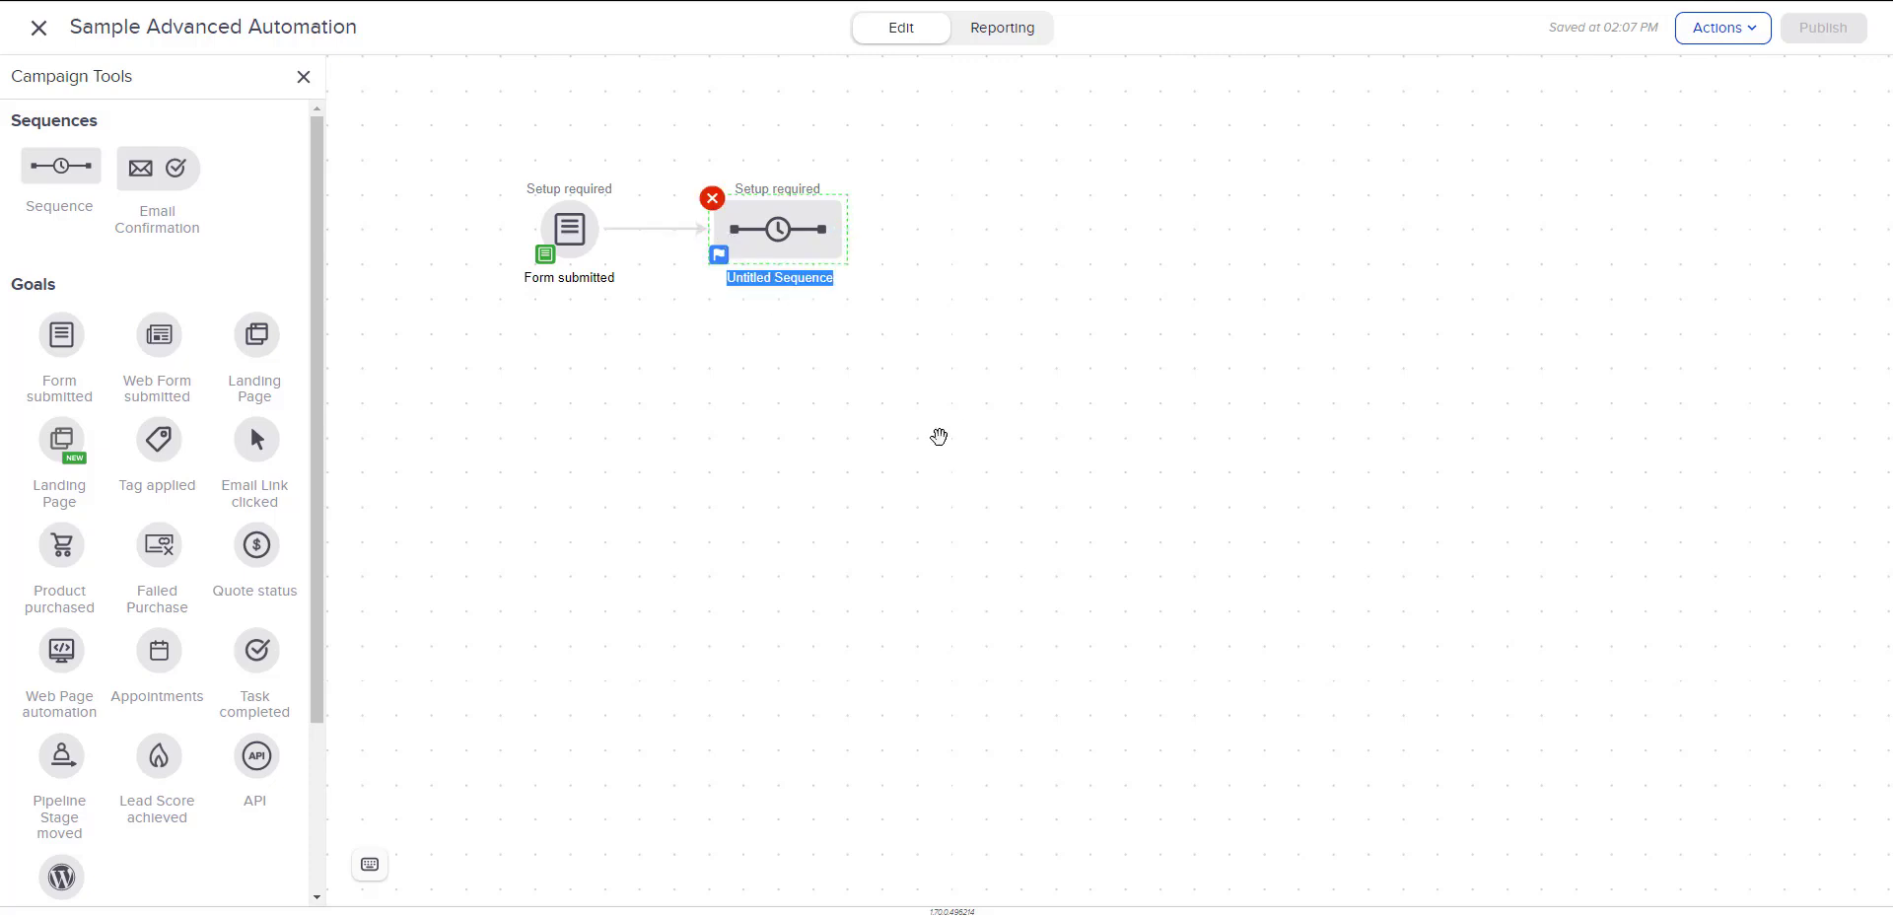
type("Em")
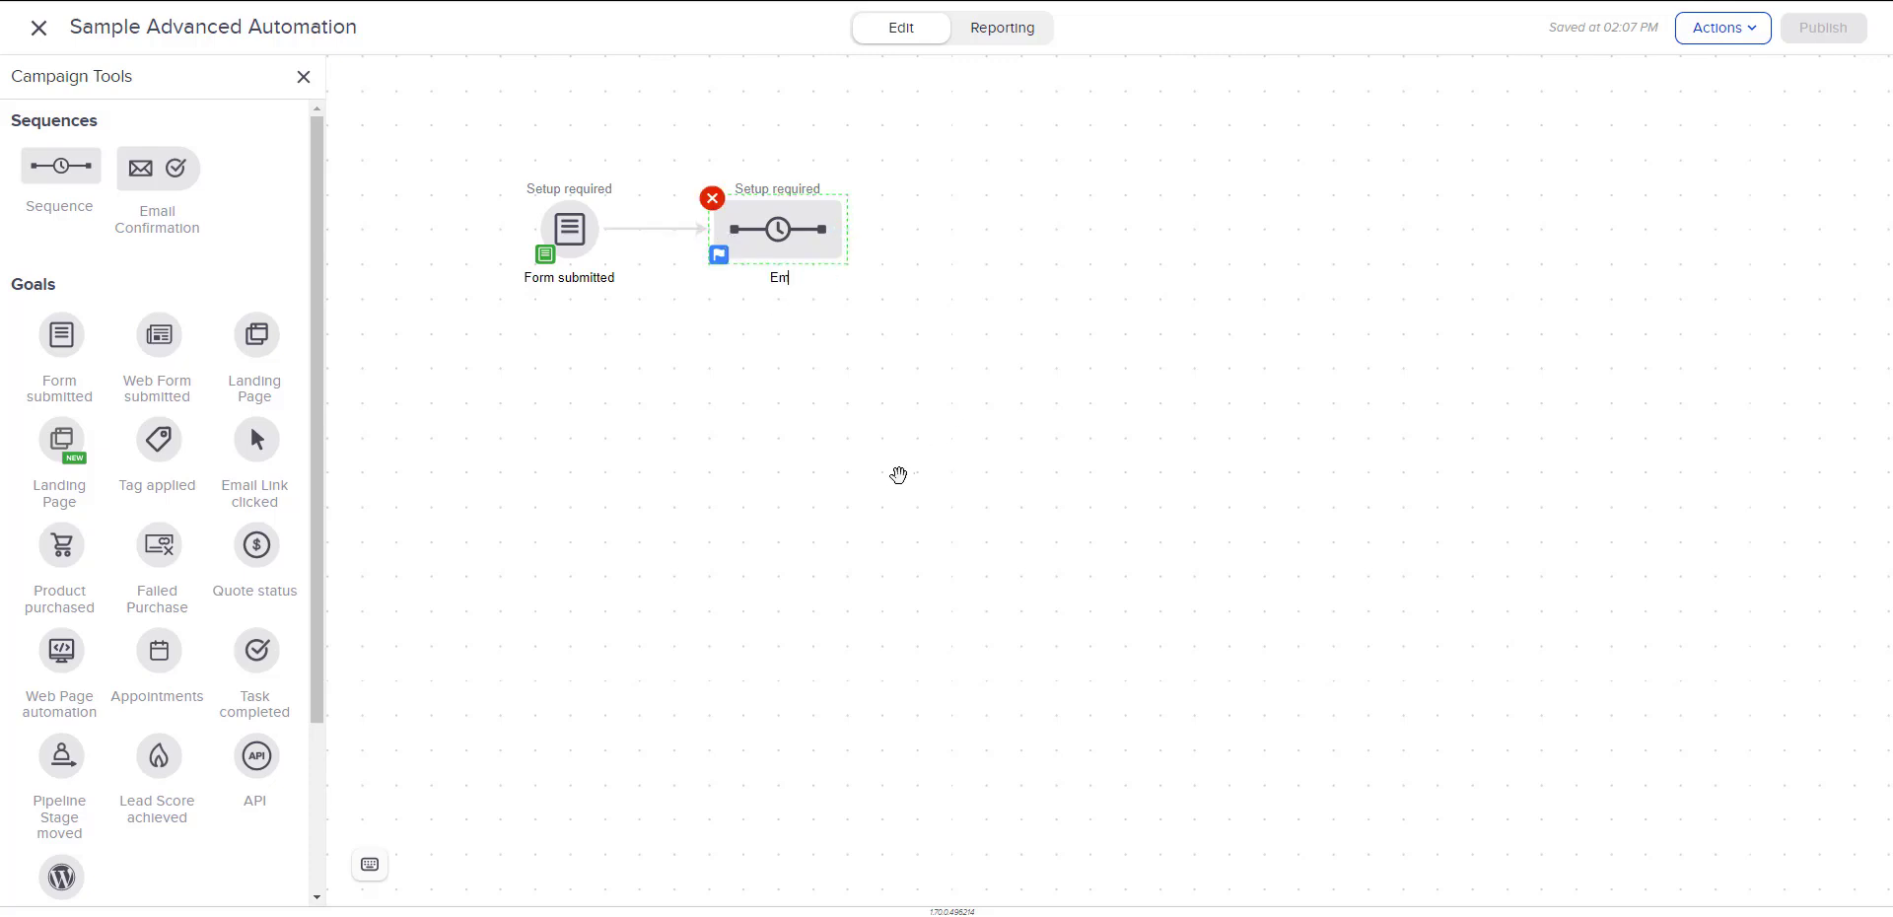
type("ail Nurture Sequence")
Open the Email Nurture Sequence for editing and add a new-style email message named Email 1 after Start.
left_click(804, 239)
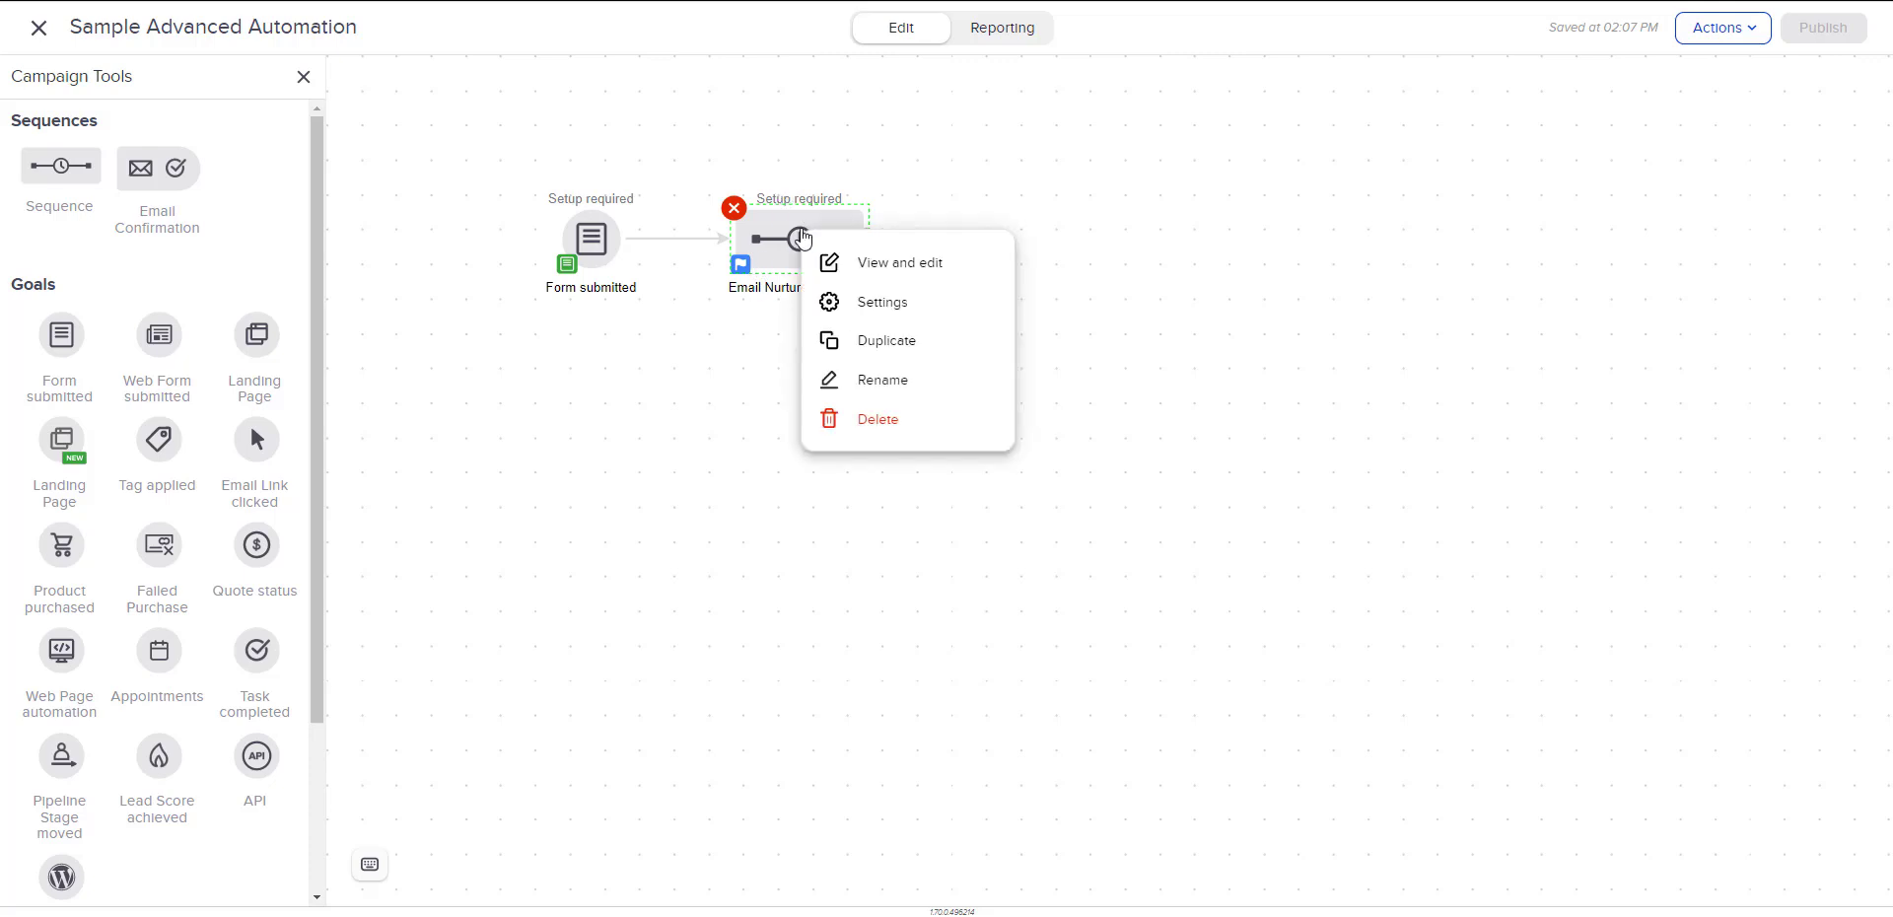
left_click(820, 258)
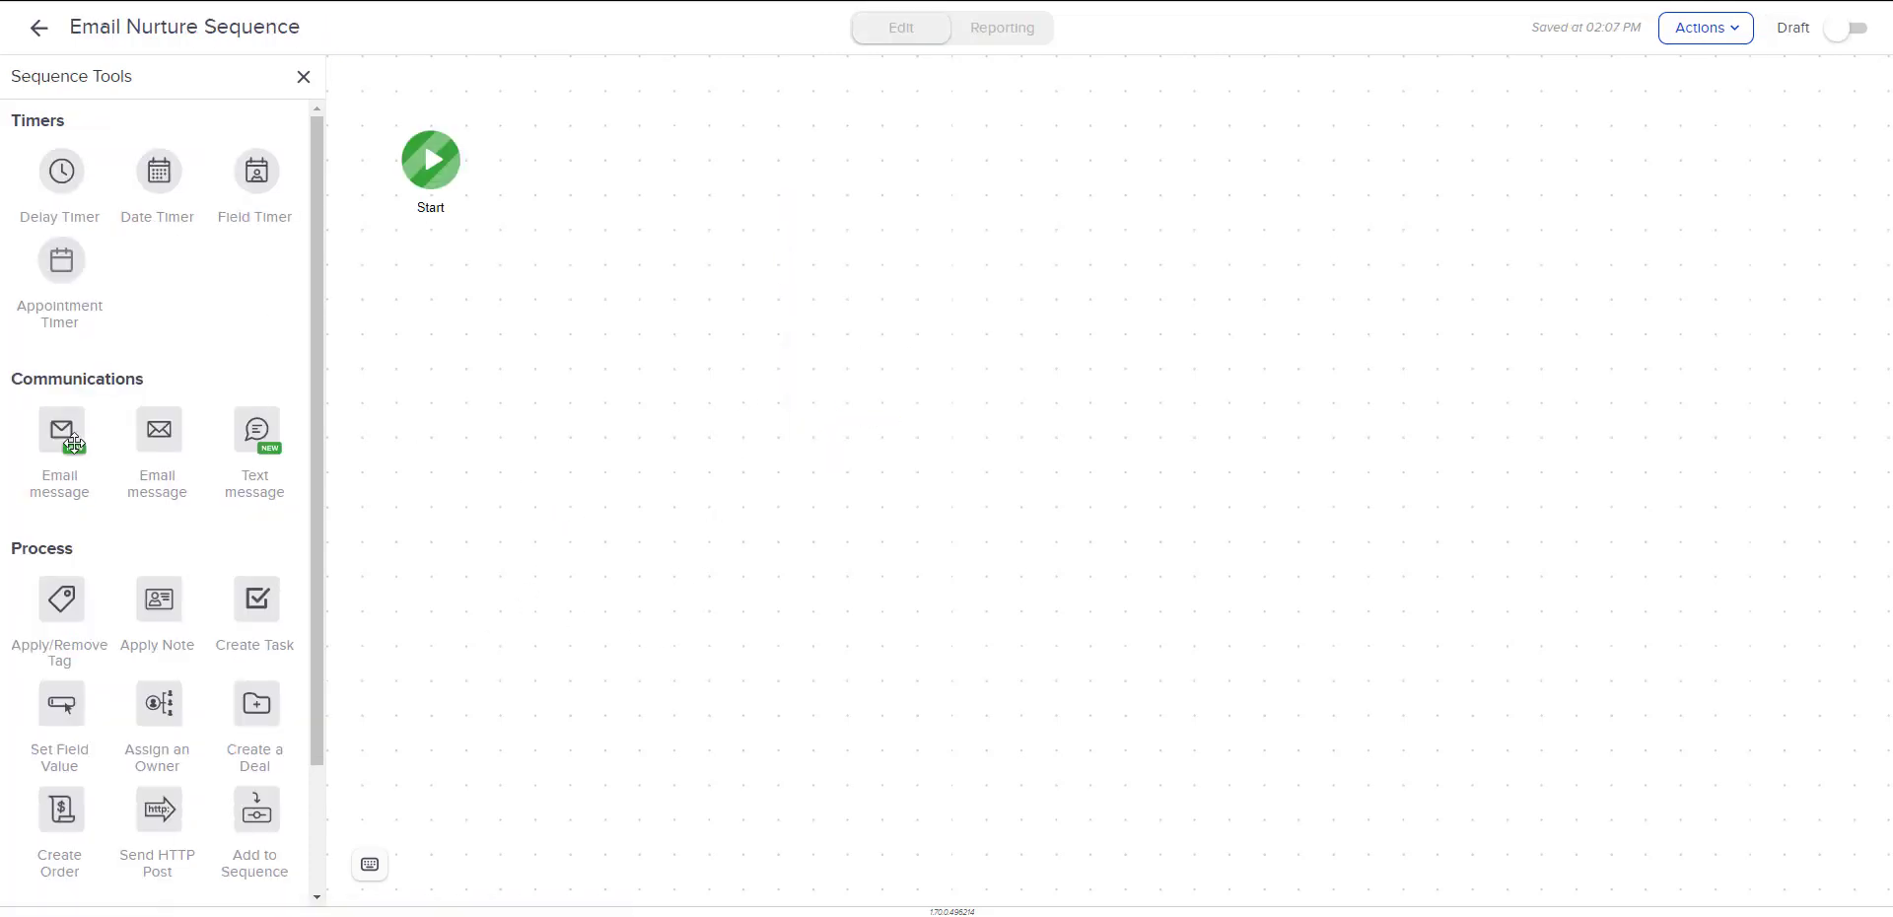
left_click_drag(74, 443, 60, 426)
scroll(178, 493, "down", 1)
scroll(217, 552, "up", 1)
scroll(190, 552, "down", 2)
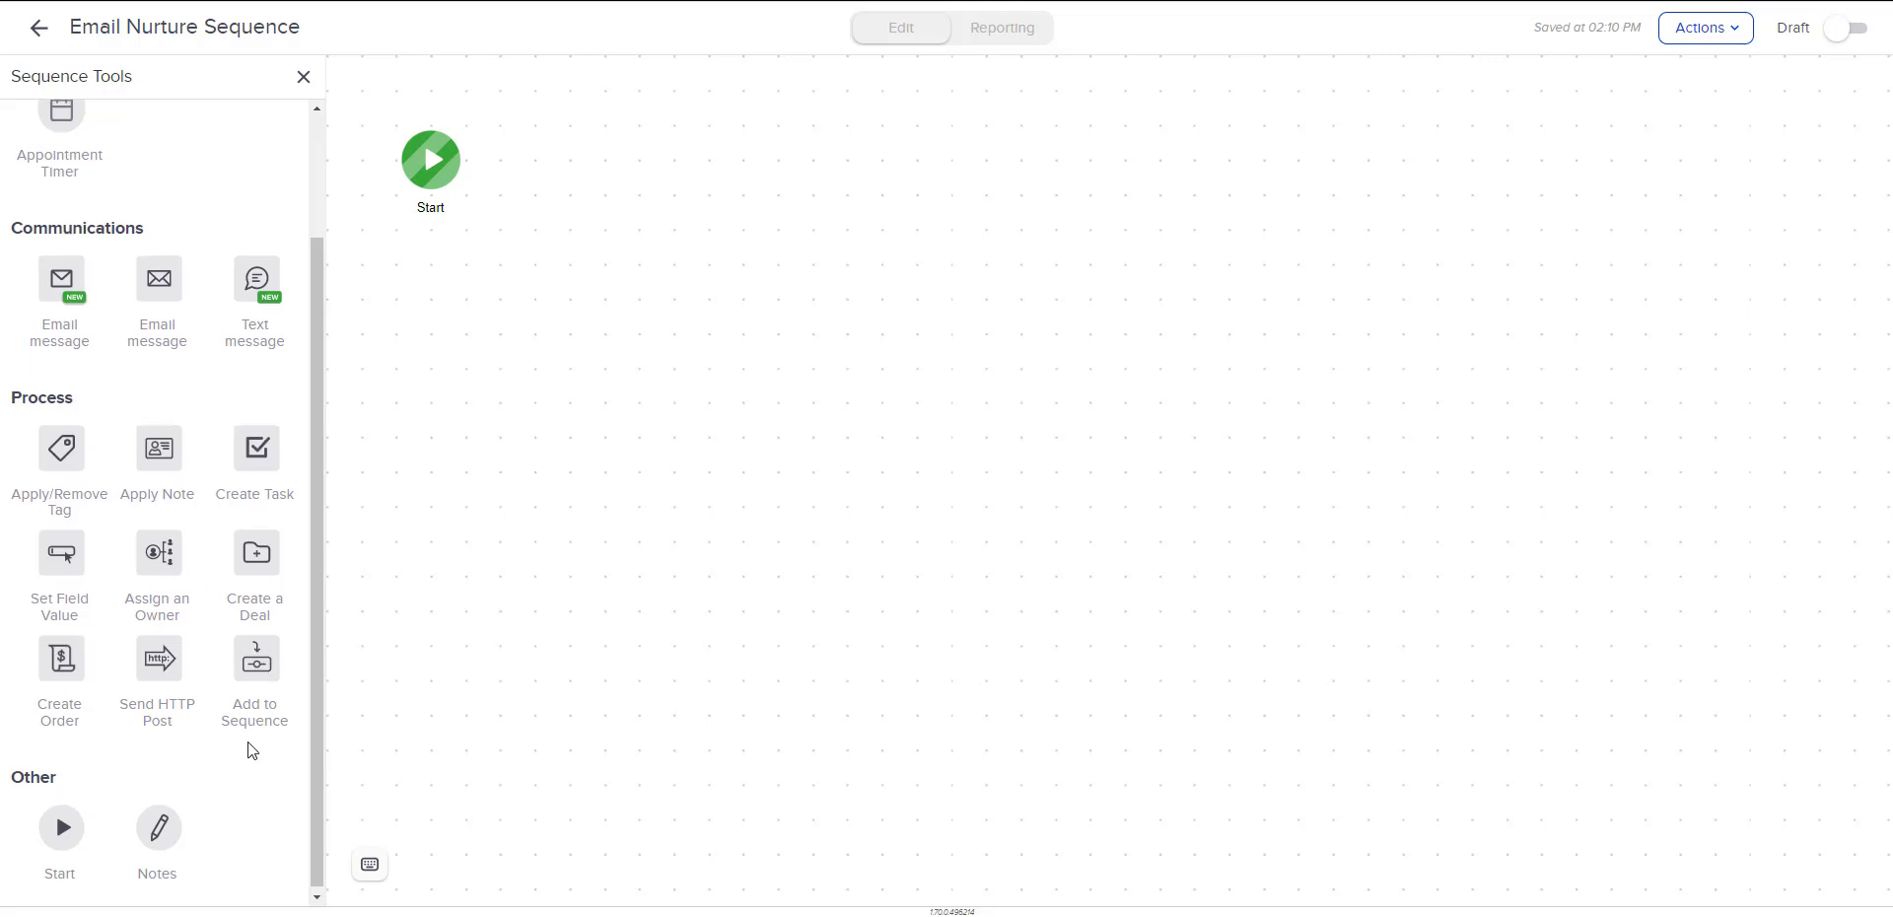
scroll(250, 747, "up", 2)
left_click_drag(61, 434, 572, 143)
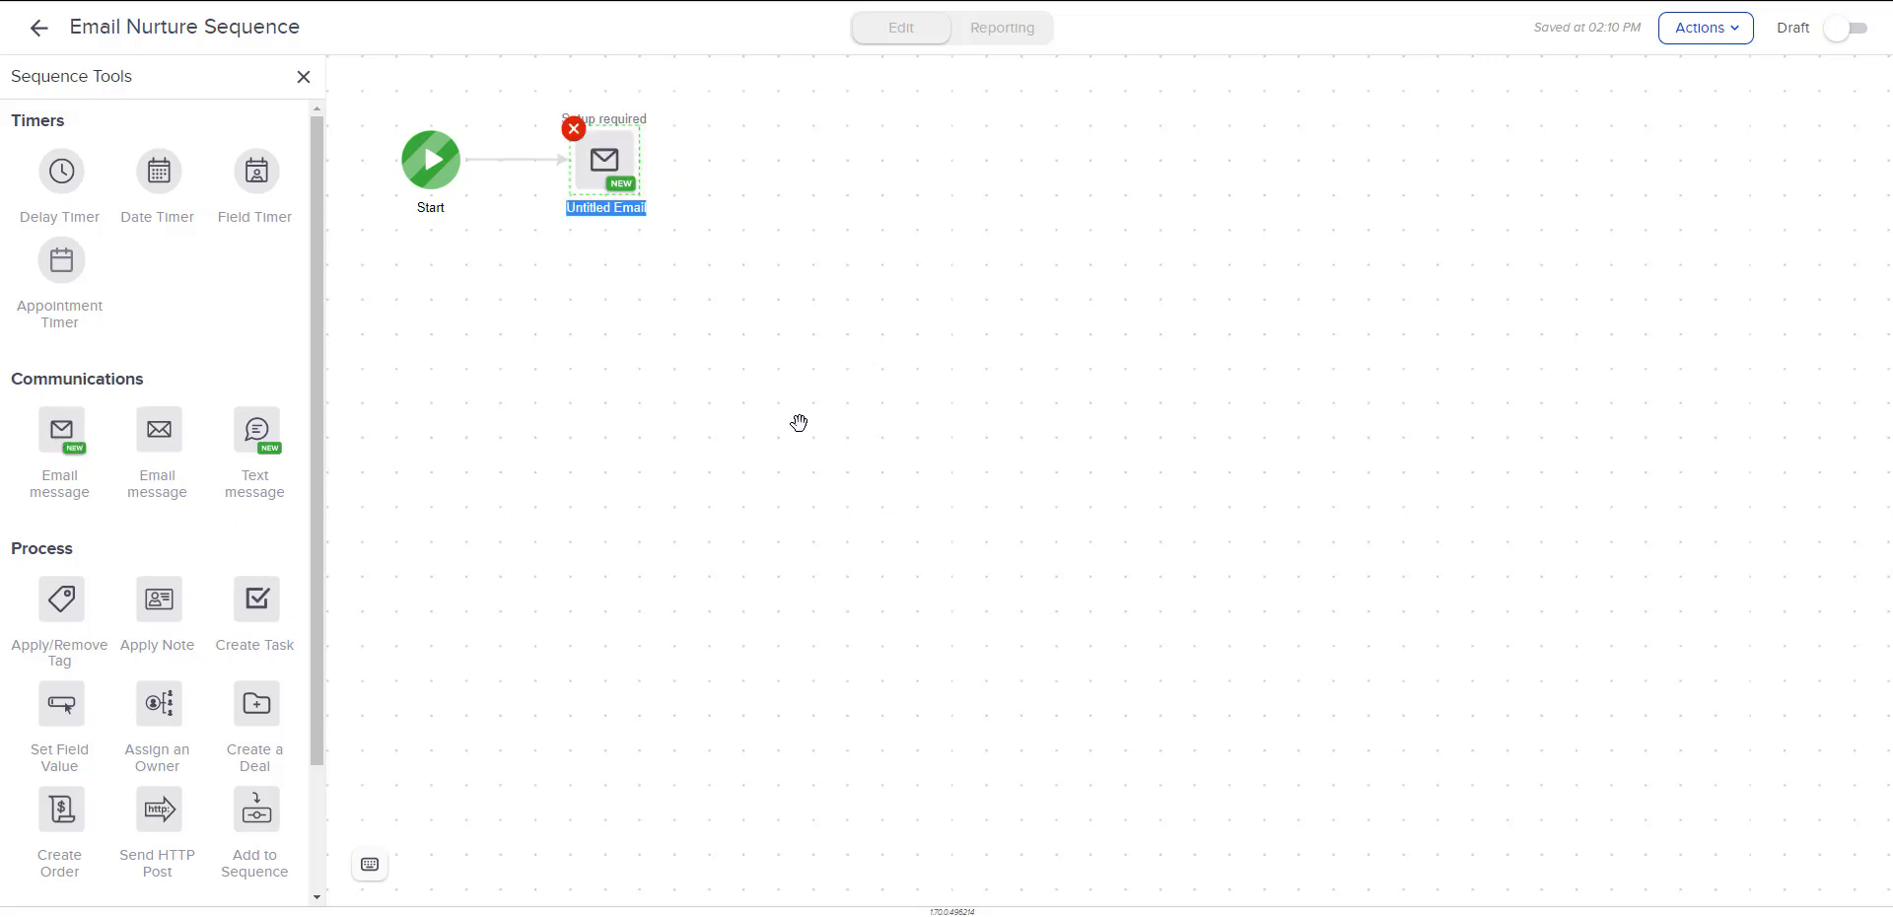
type("Email 1")
left_click(695, 417)
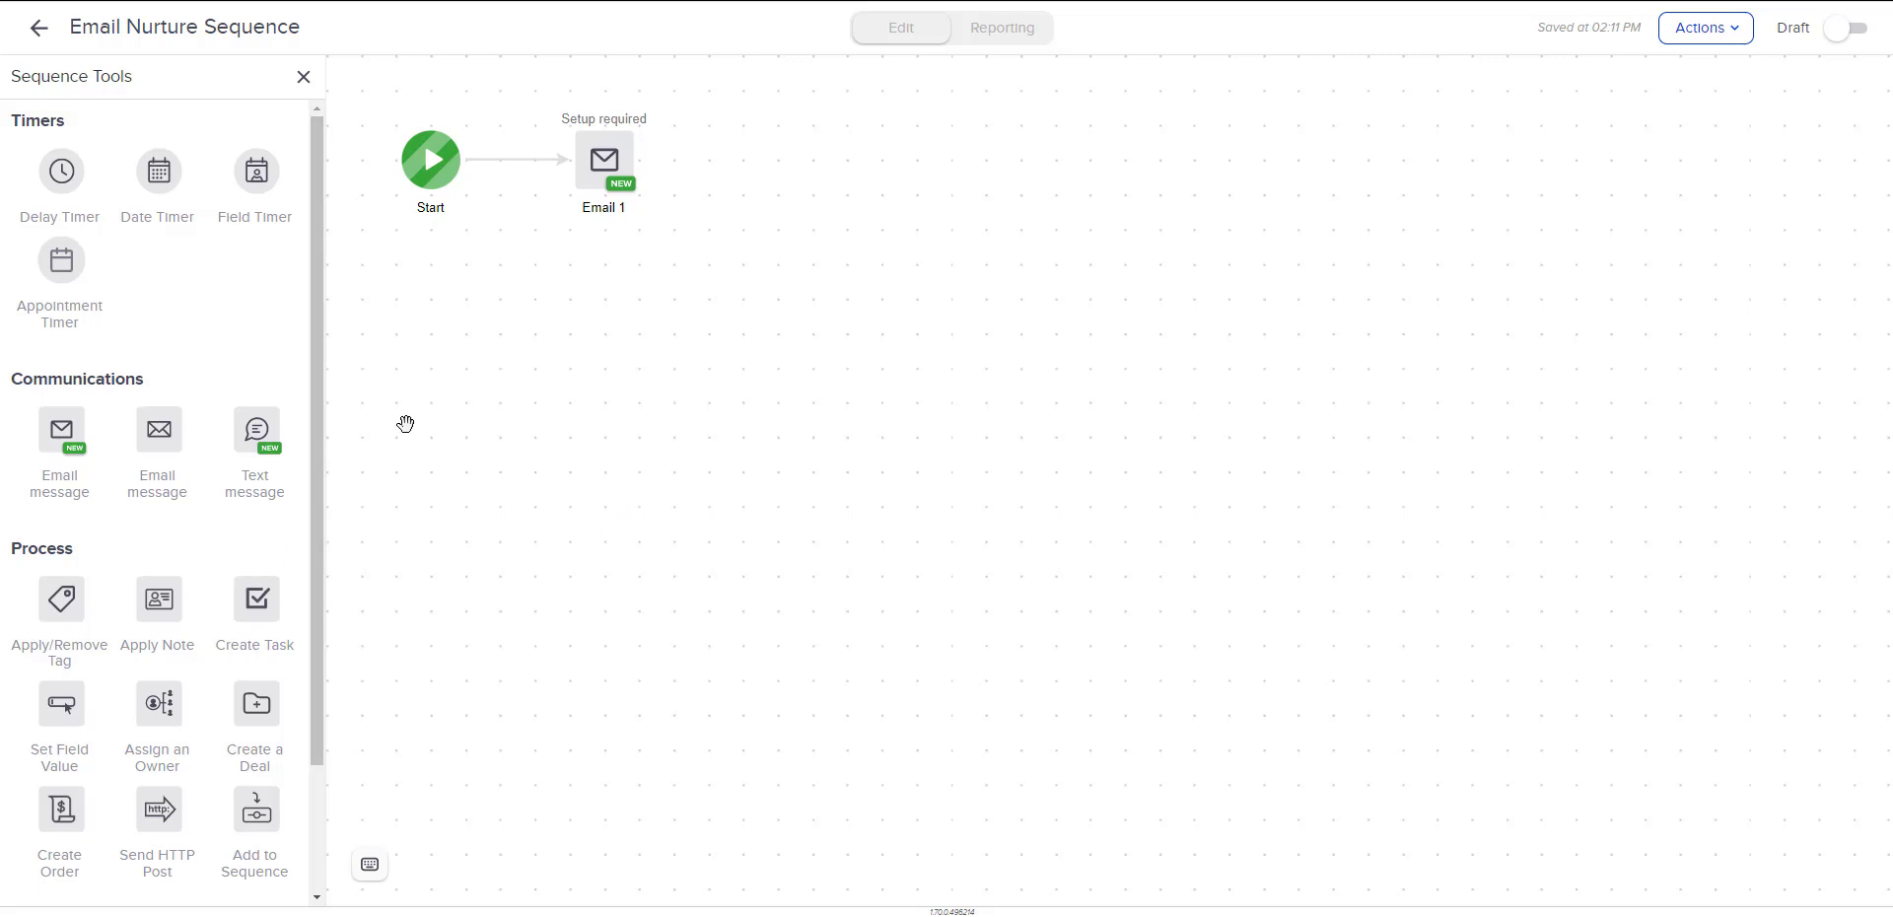
Add a tag step after Email 1 that applies Prospect Tags -> Interest - Email Series, and mark the sequence as Ready.
mouse_move(604, 190)
left_click_drag(62, 602, 801, 150)
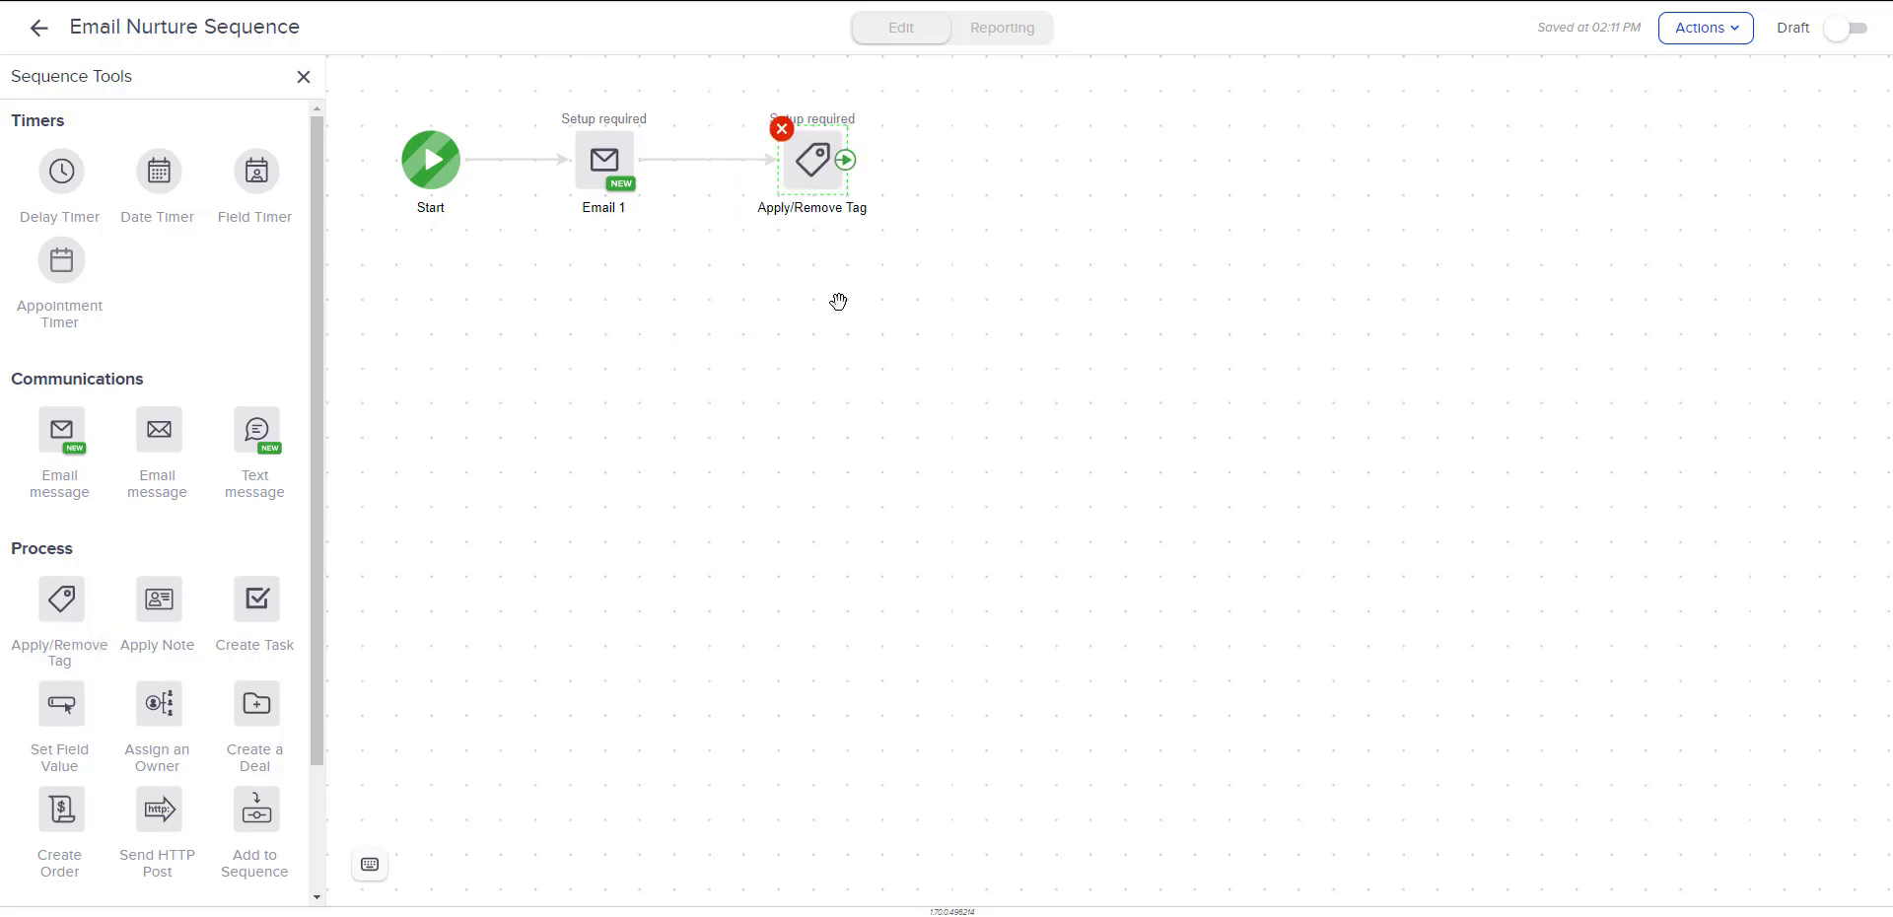
left_click(819, 174)
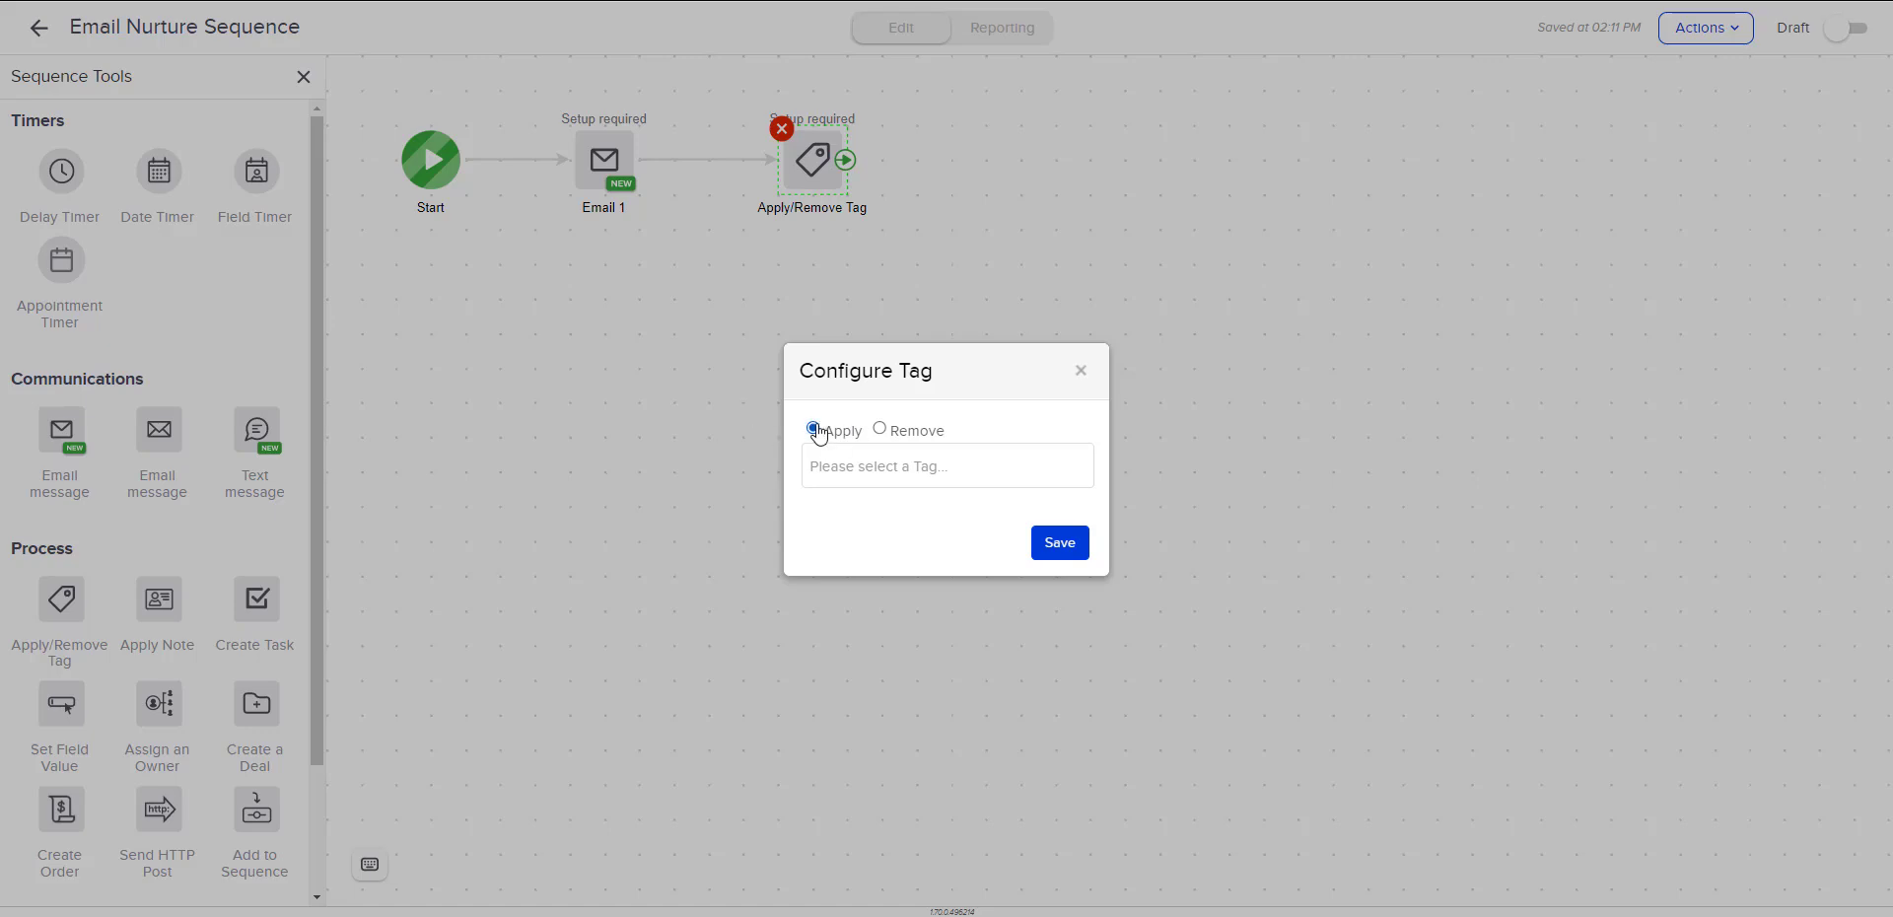
left_click(868, 481)
scroll(868, 579, "down", 6)
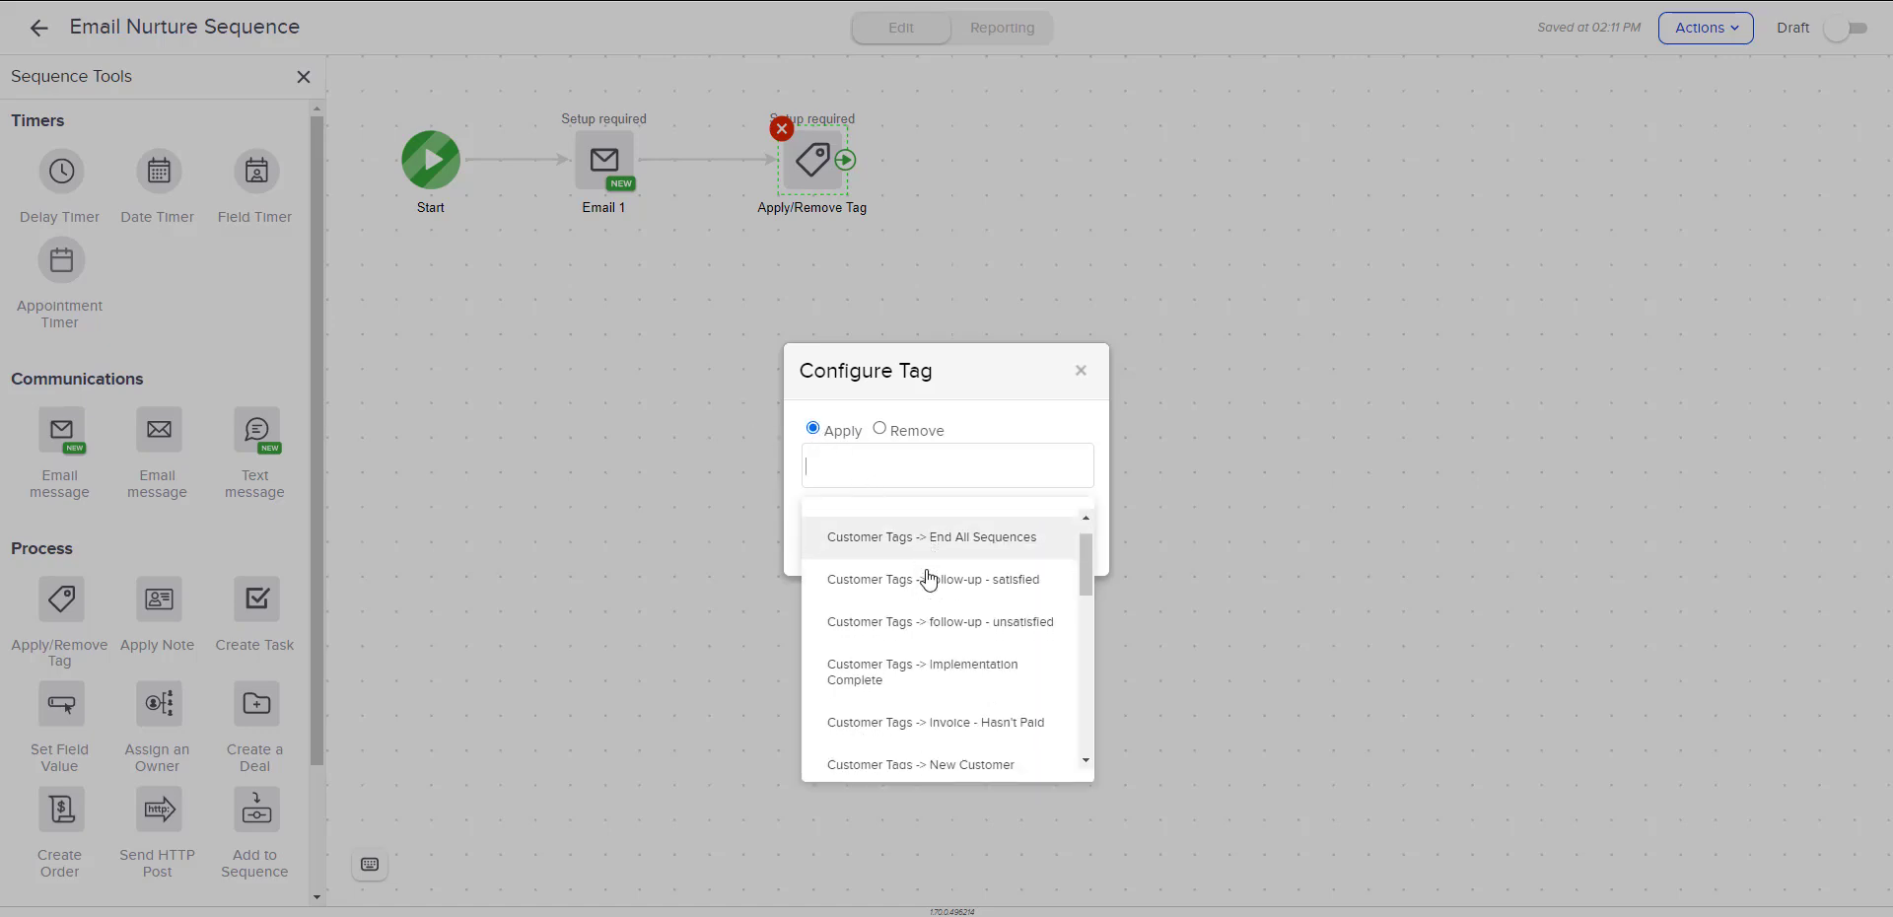
scroll(924, 579, "down", 2)
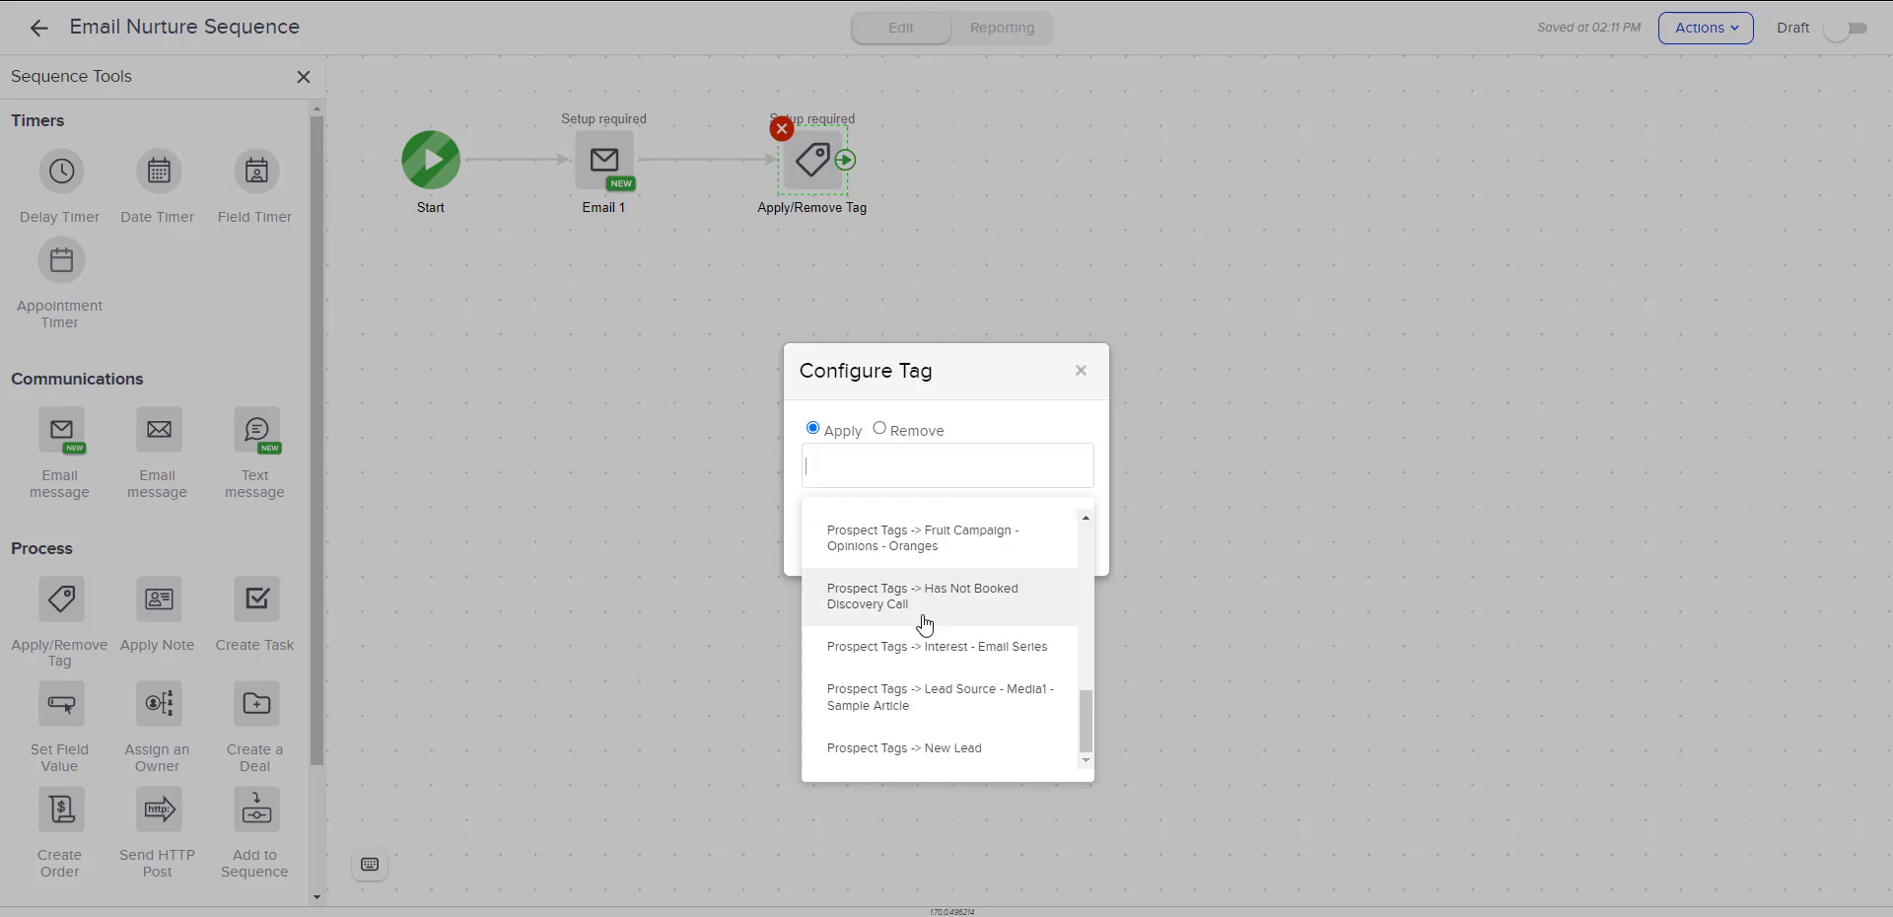
left_click(1016, 657)
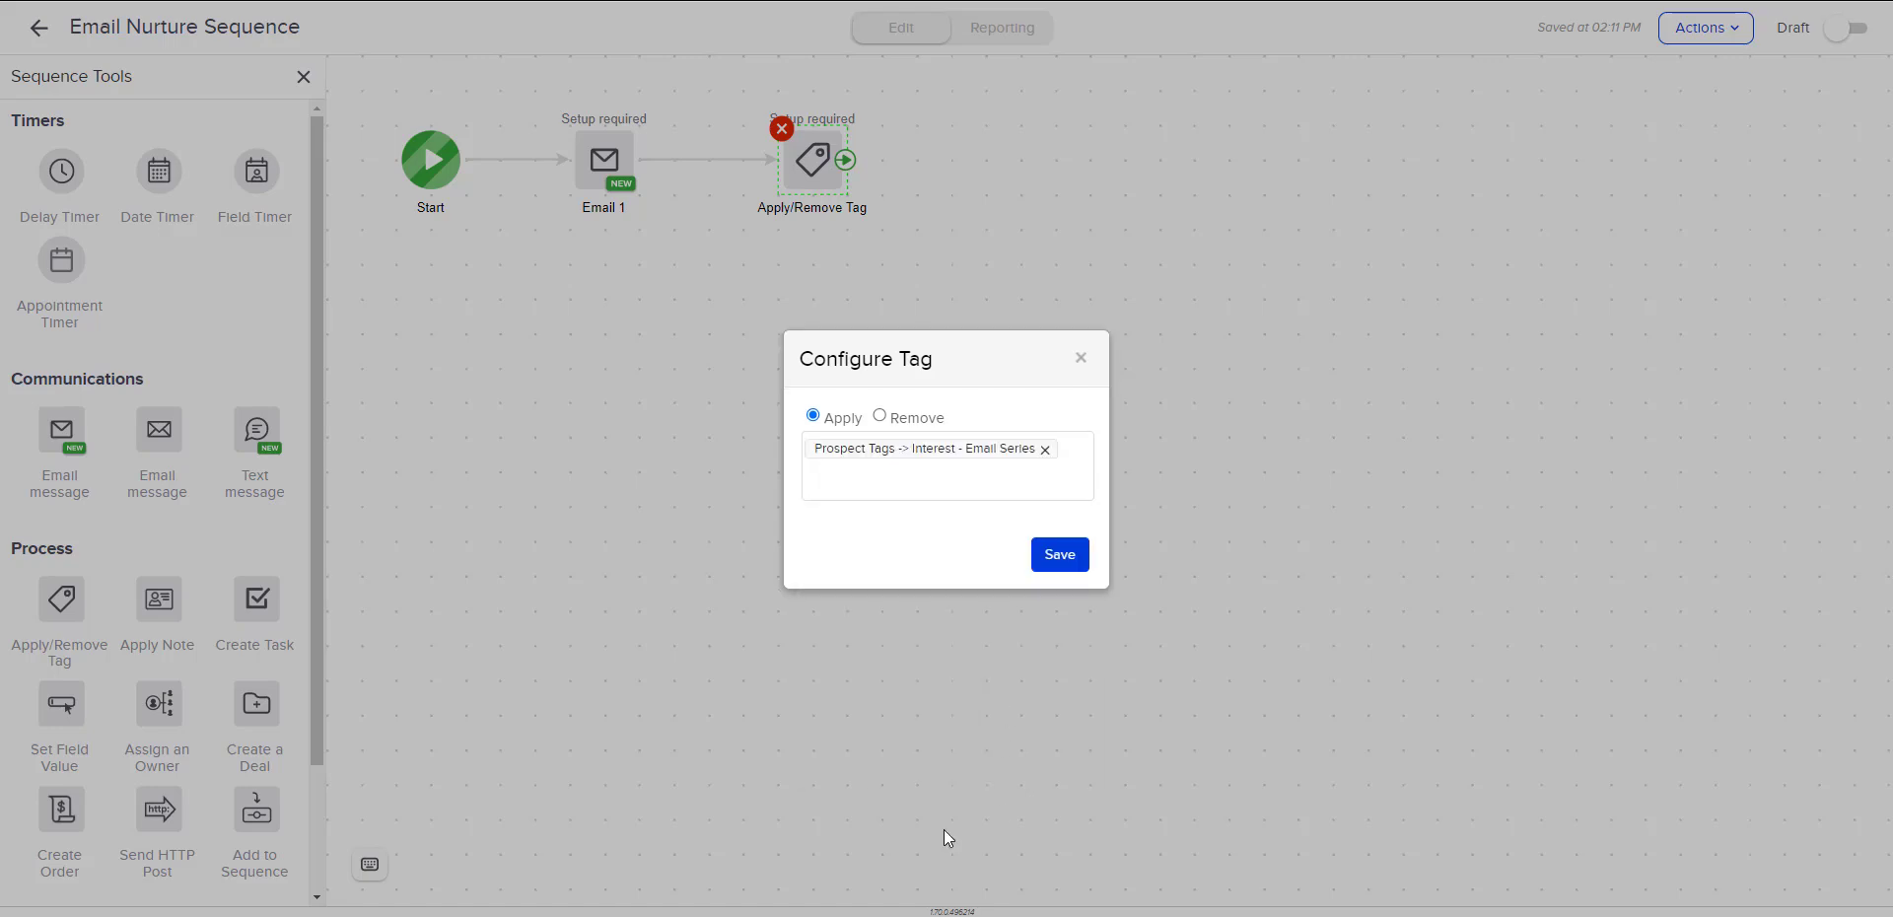
left_click(1073, 563)
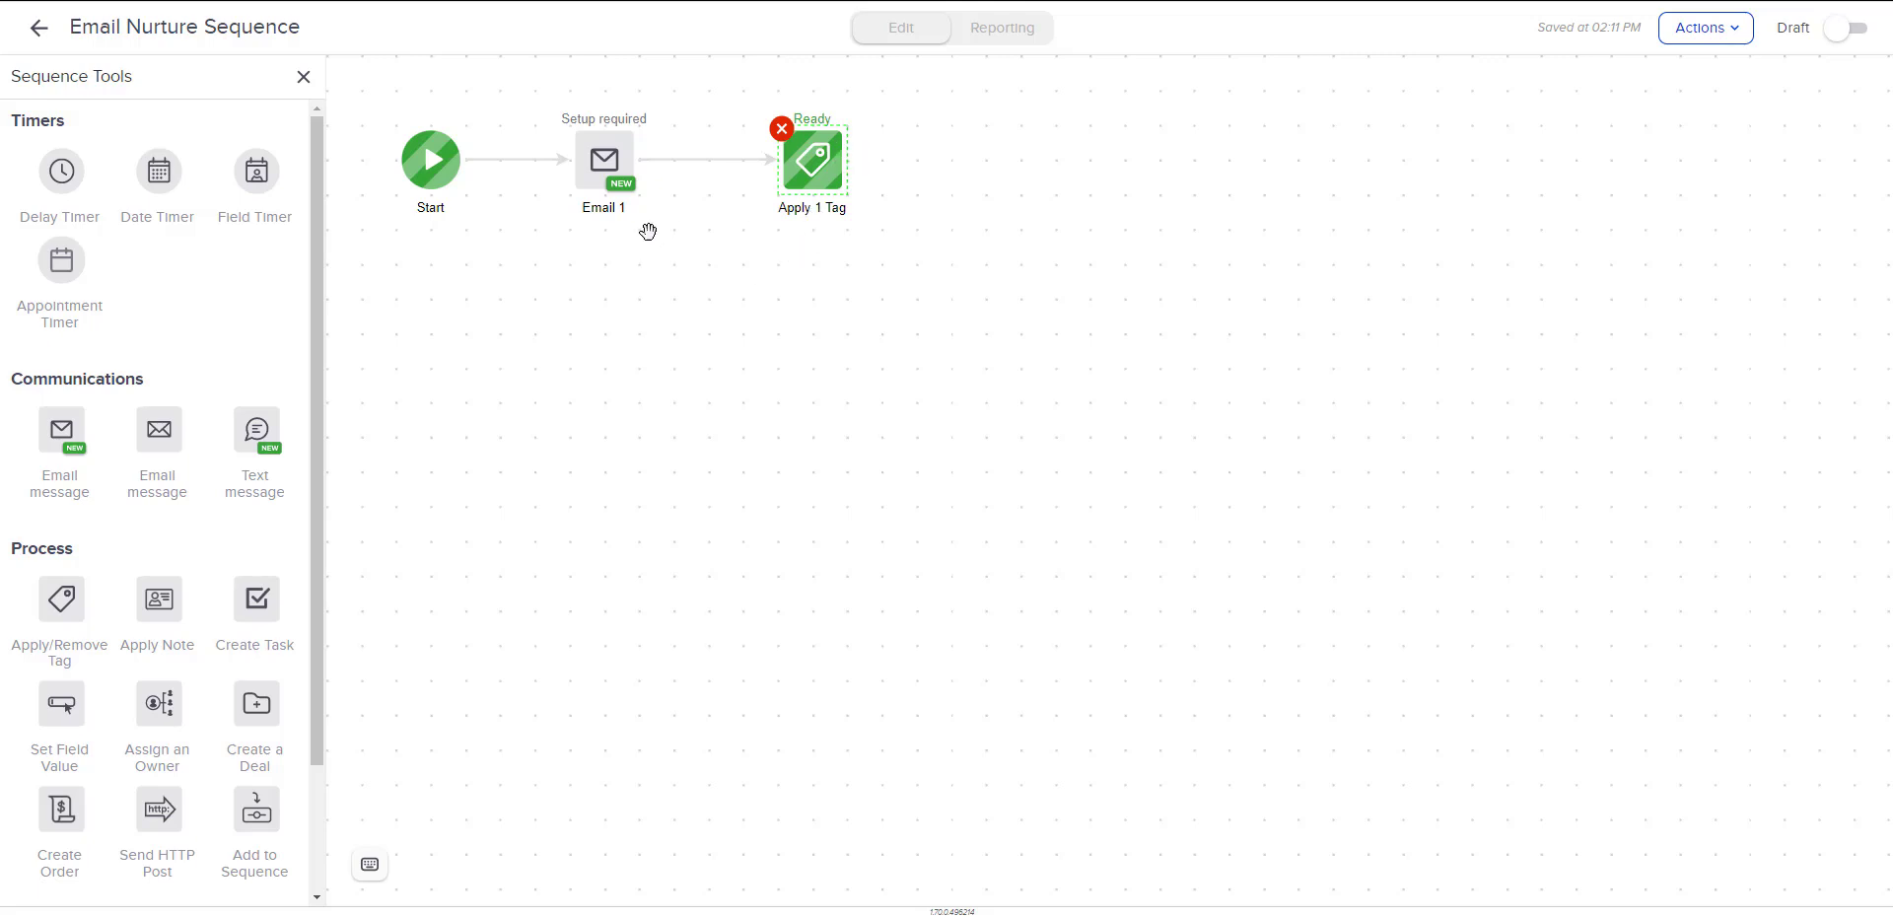
mouse_move(800, 190)
left_click(1838, 39)
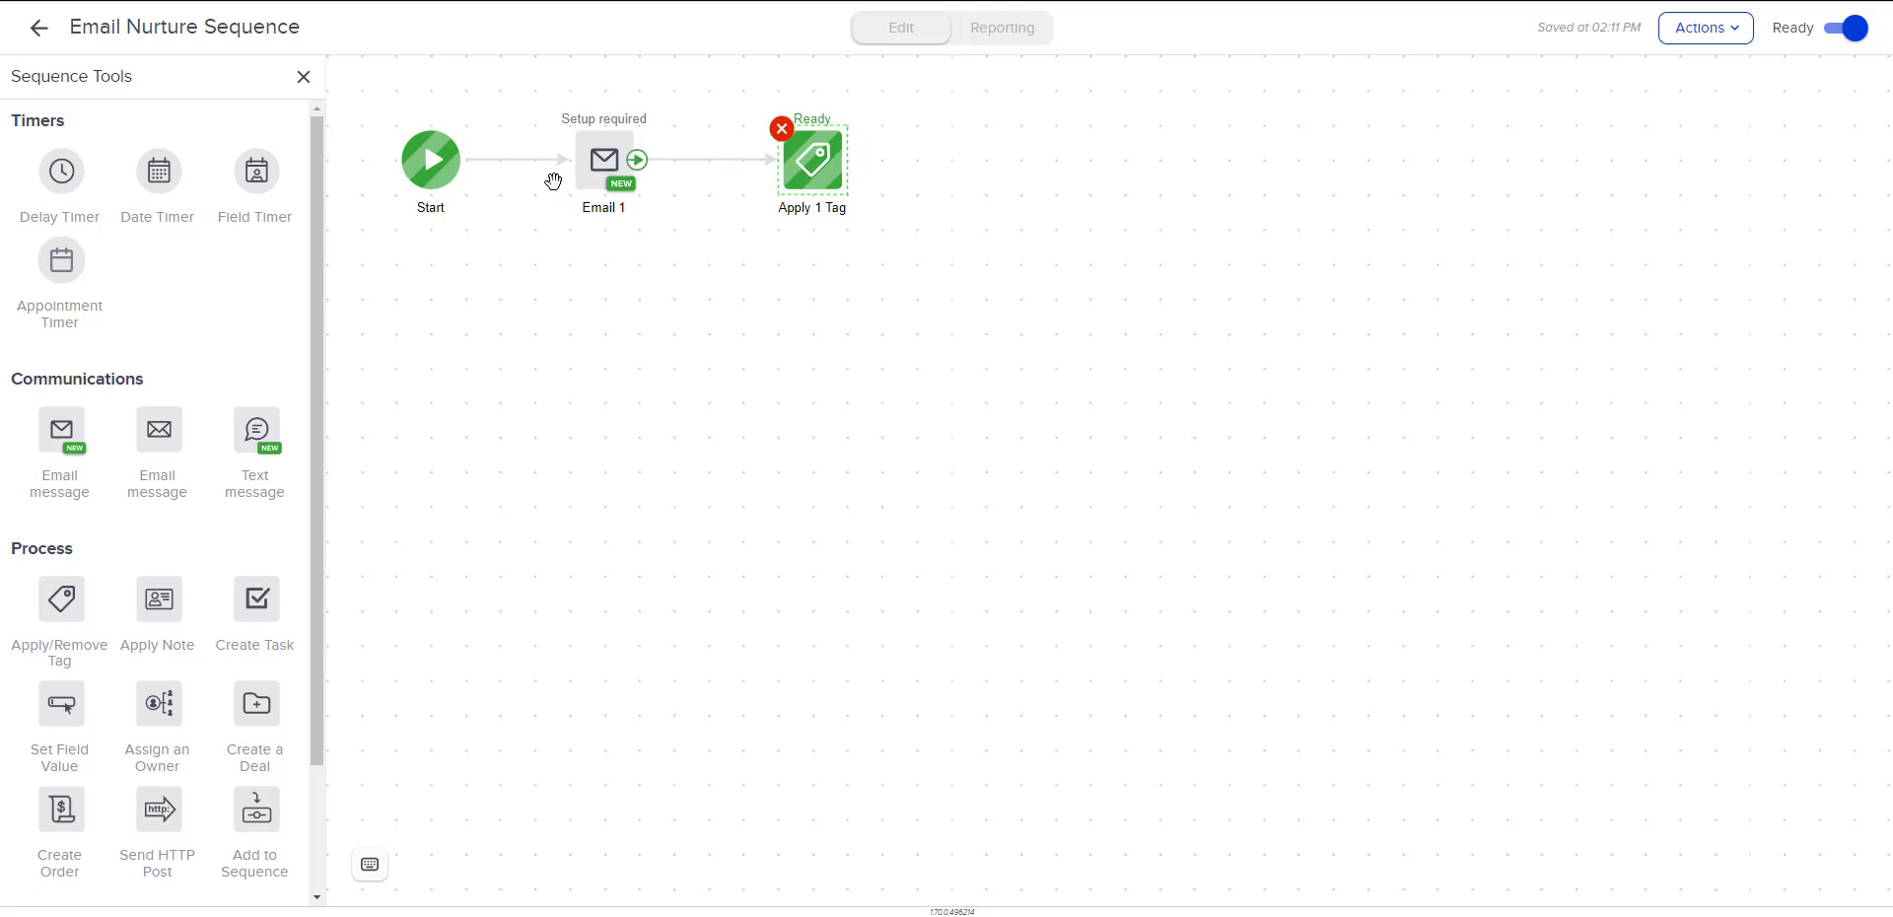
Add a delay timer after the tag step: at least 3 days, run on a weekday at 8:00 AM in the contact's time zone.
left_click_drag(65, 171, 1023, 160)
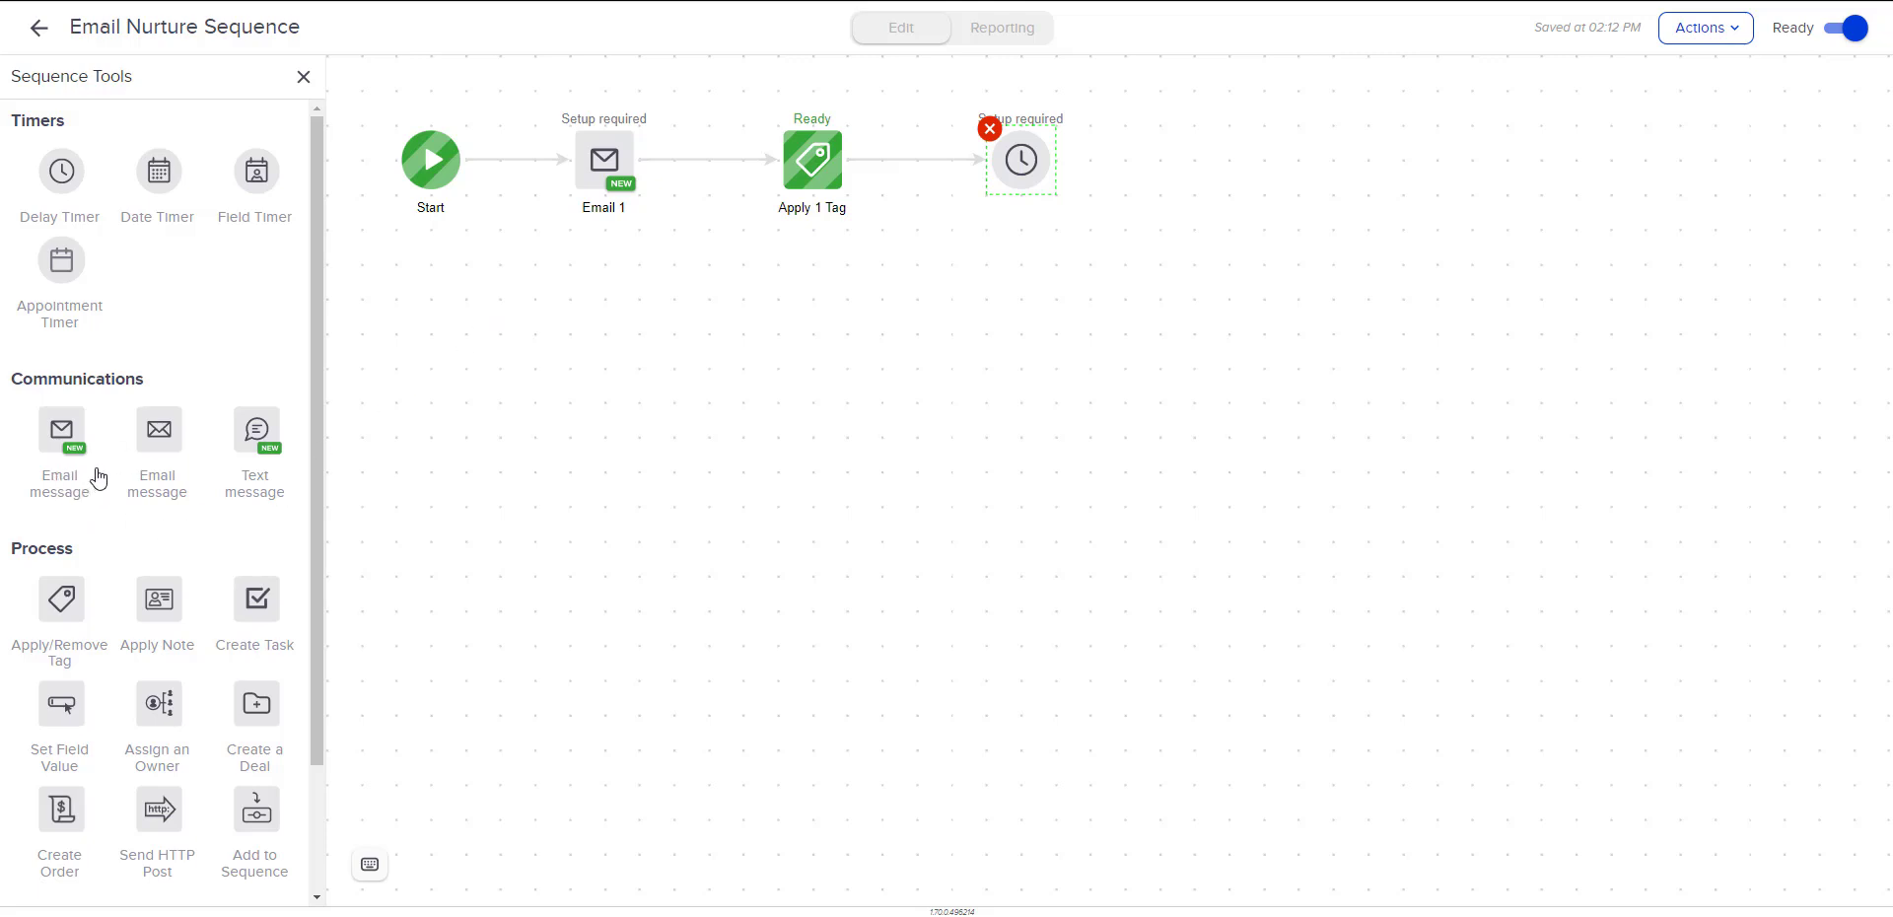
left_click(1017, 165)
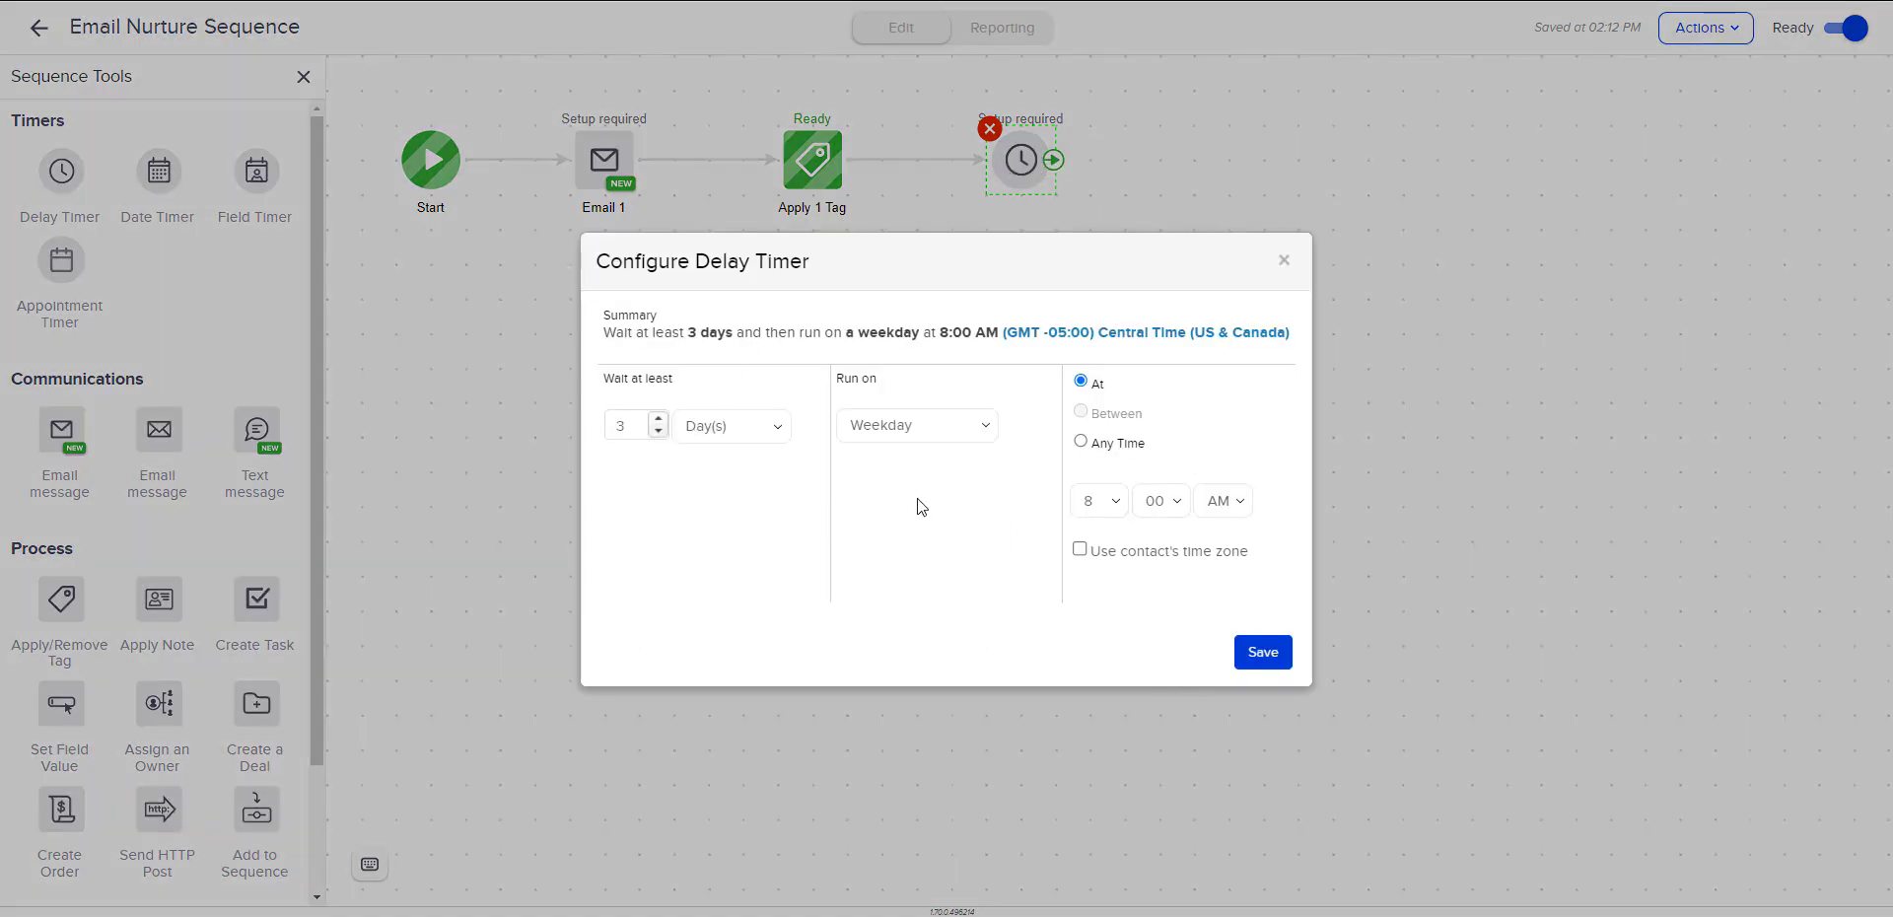
left_click(897, 437)
left_click(898, 436)
left_click(1079, 553)
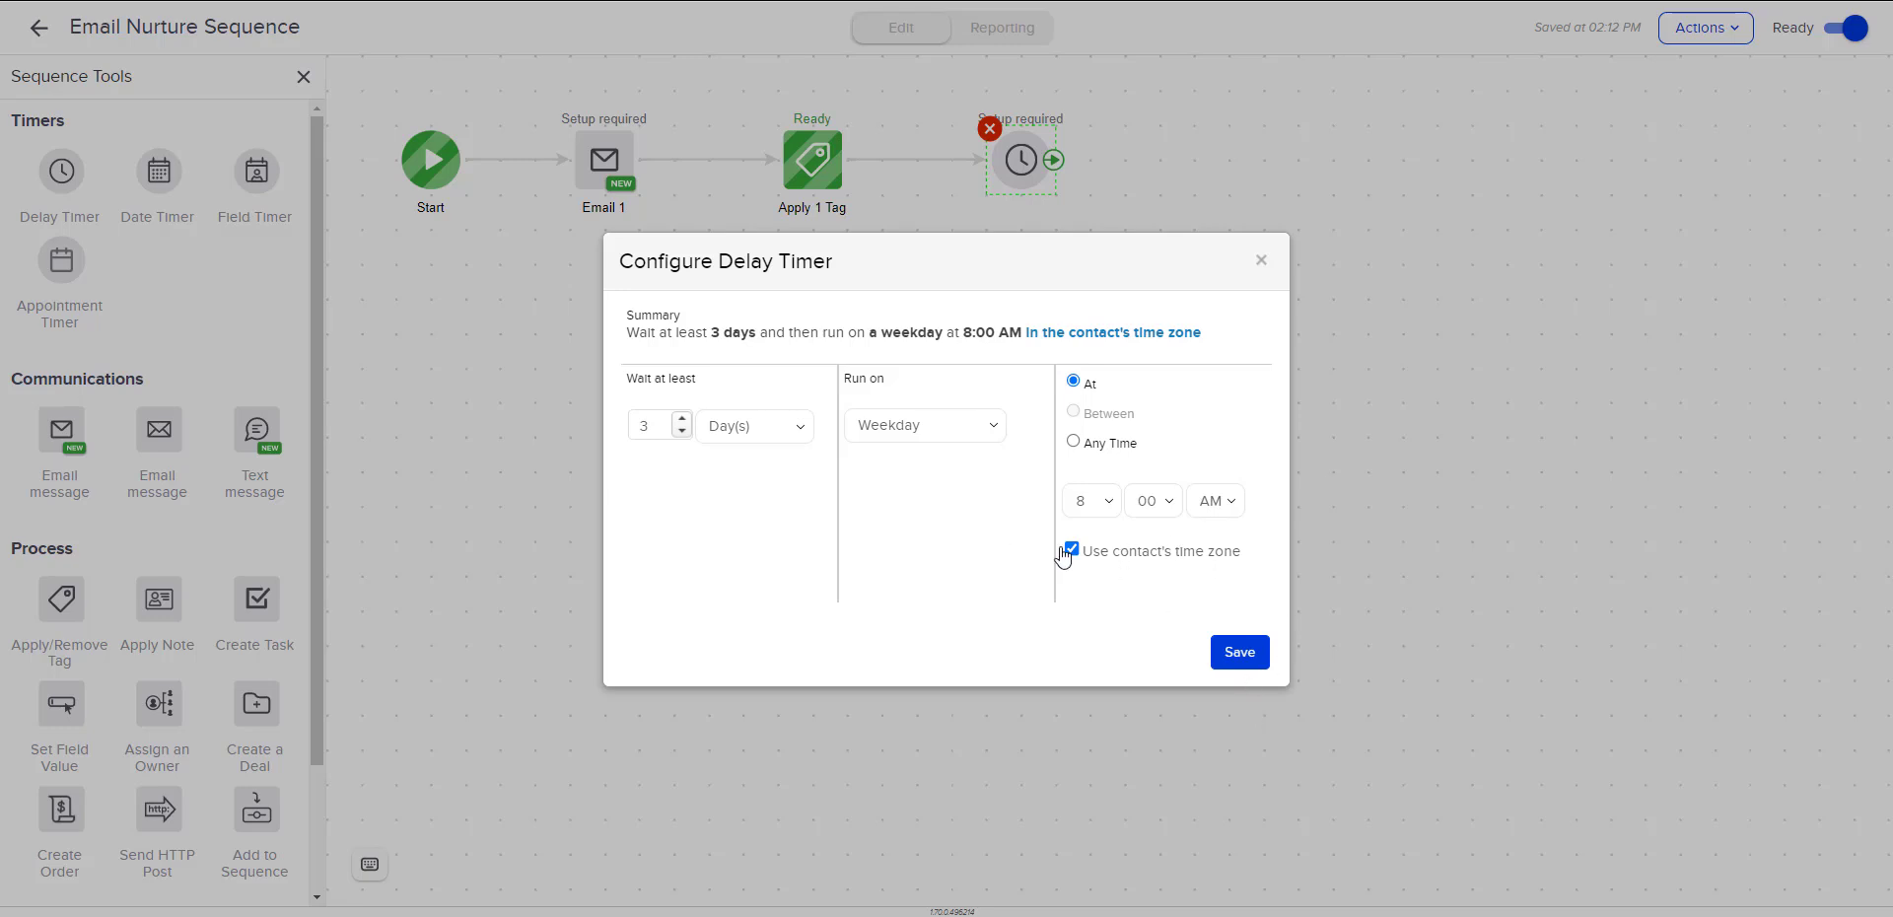
left_click(1252, 652)
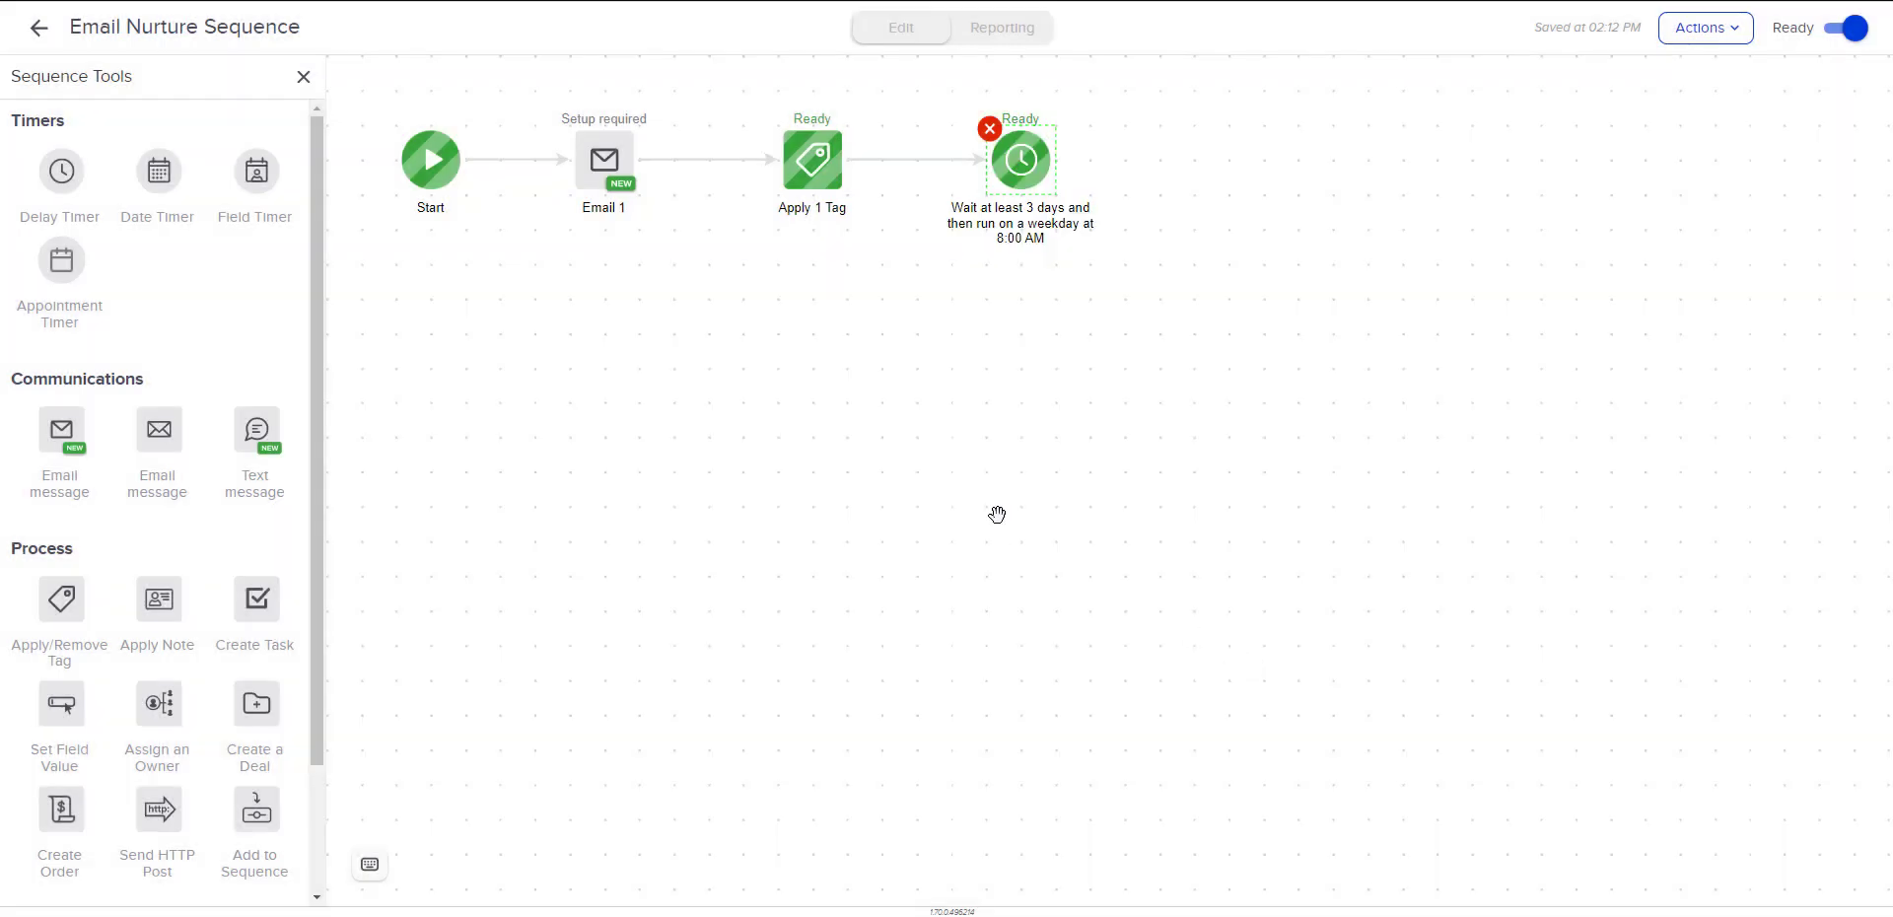
Add a text message step after the 3-day delay timer.
mouse_move(1025, 236)
left_click_drag(257, 434, 1303, 267)
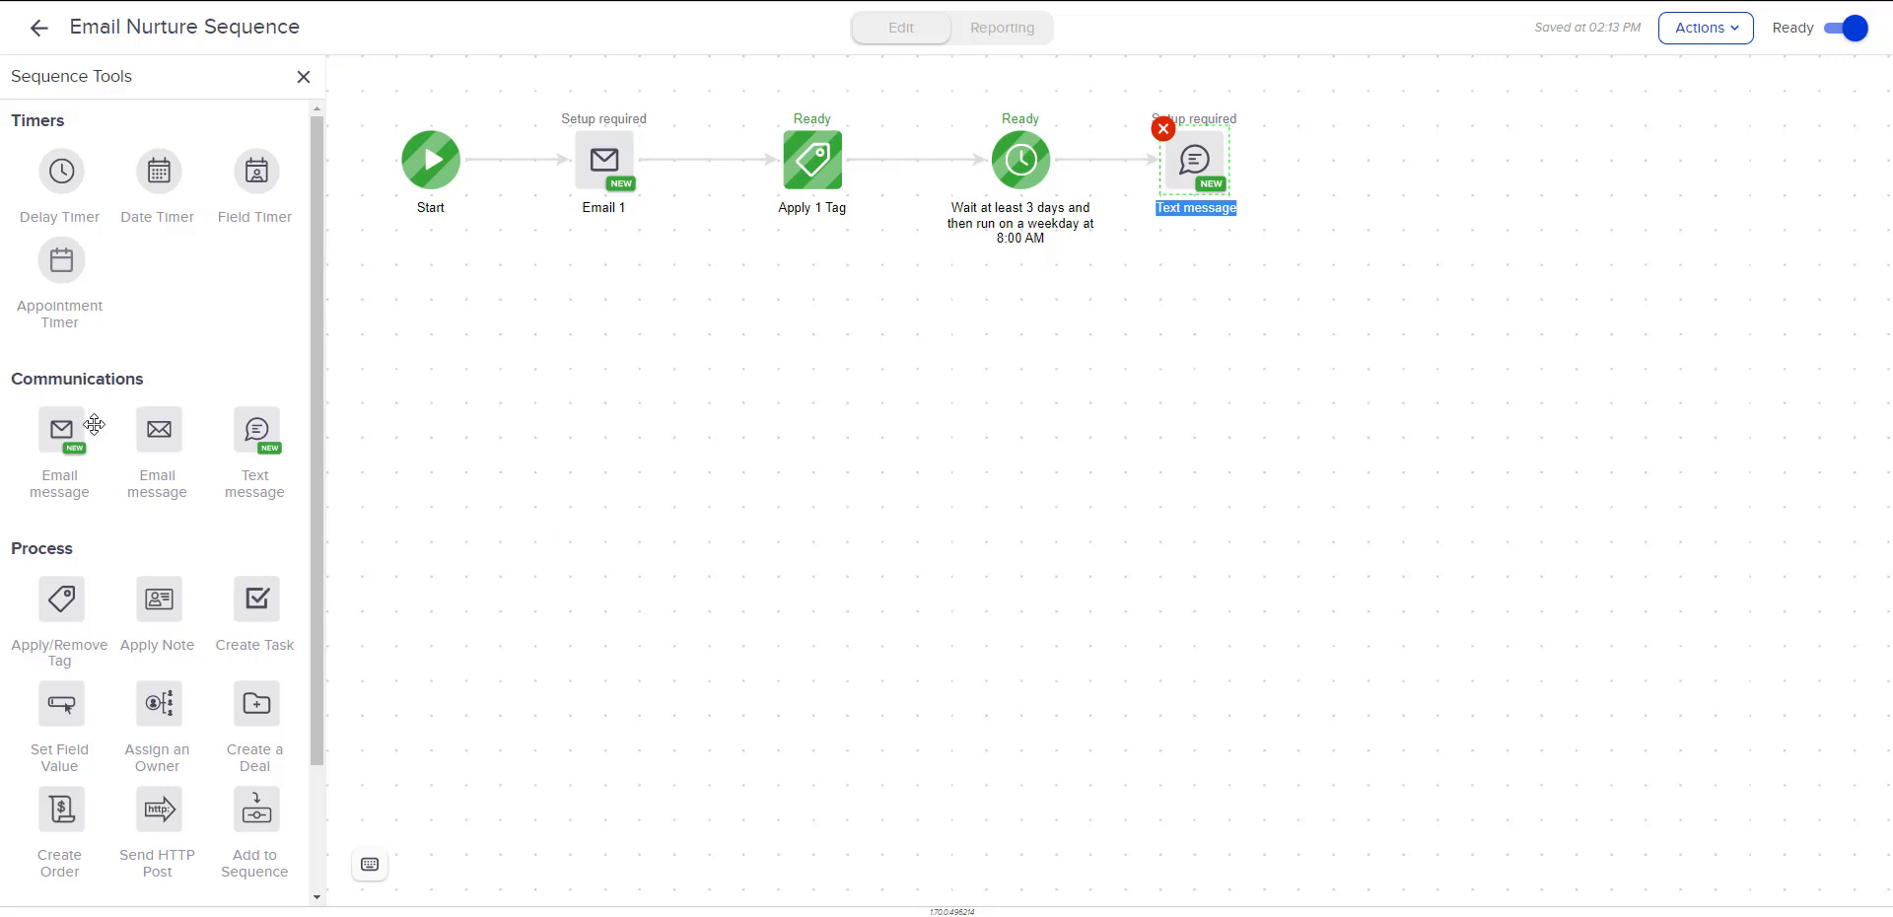
left_click_drag(67, 427, 71, 429)
Add a delay timer after the text message: wait at least 1 day, then run on a weekday at 5:00 AM.
left_click_drag(81, 184, 1365, 160)
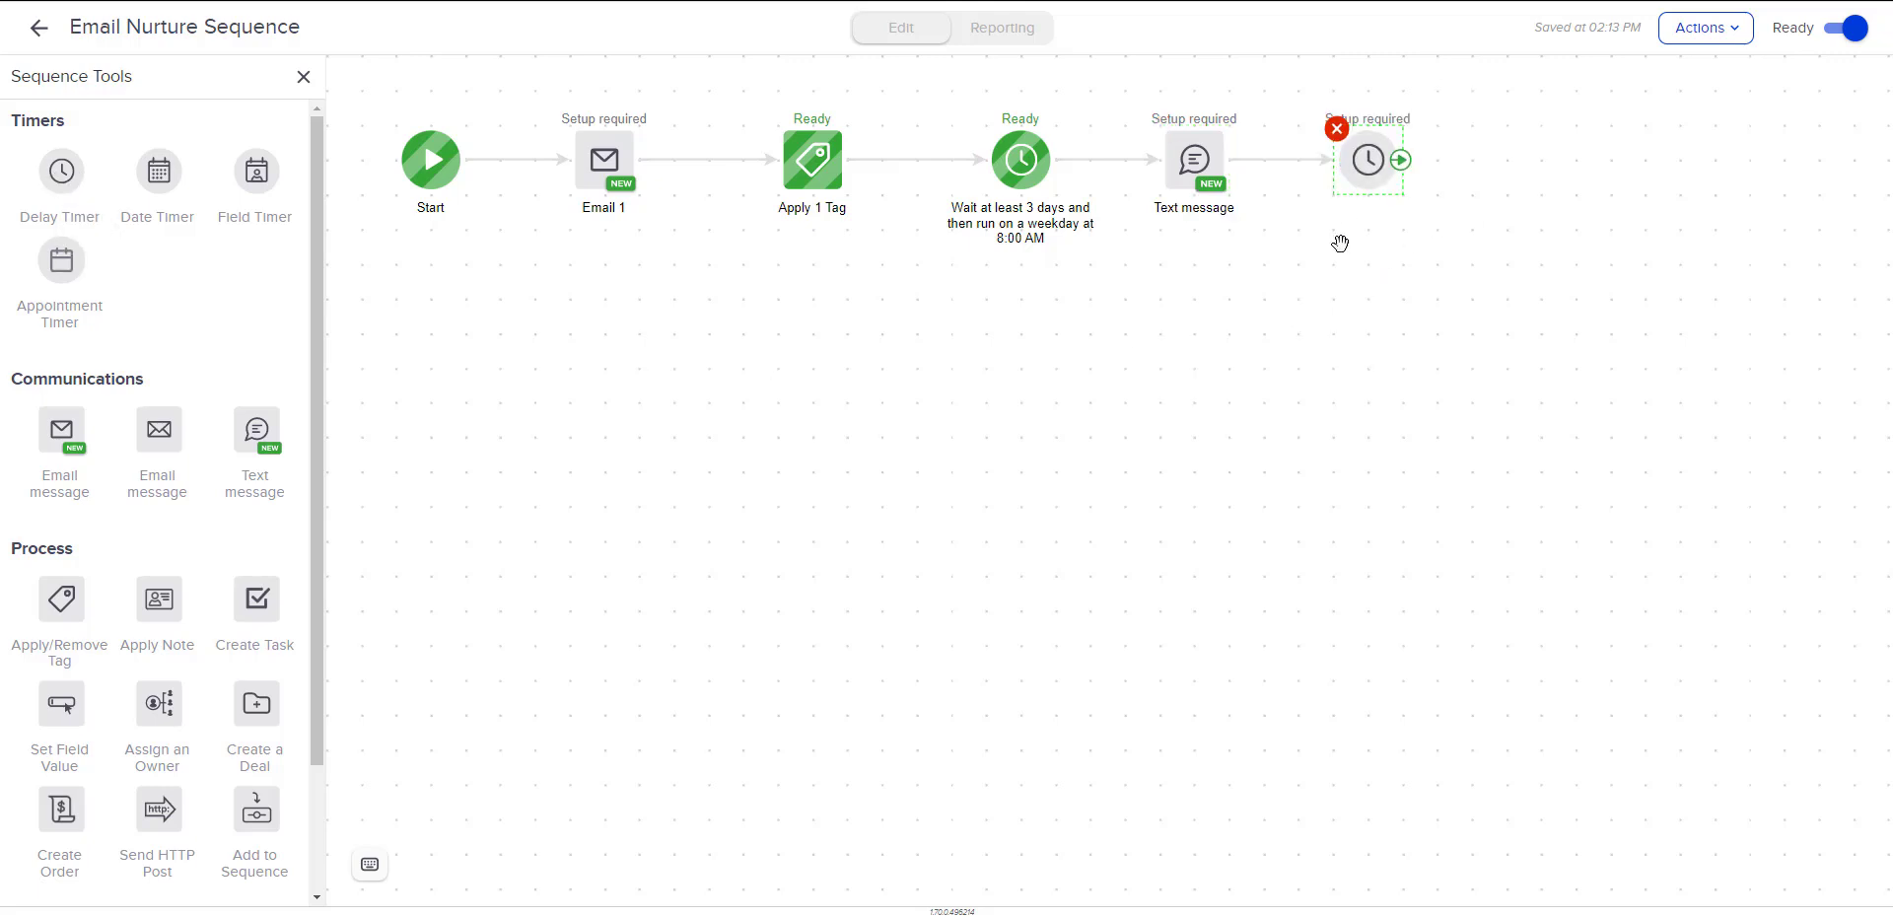
double_click(1368, 145)
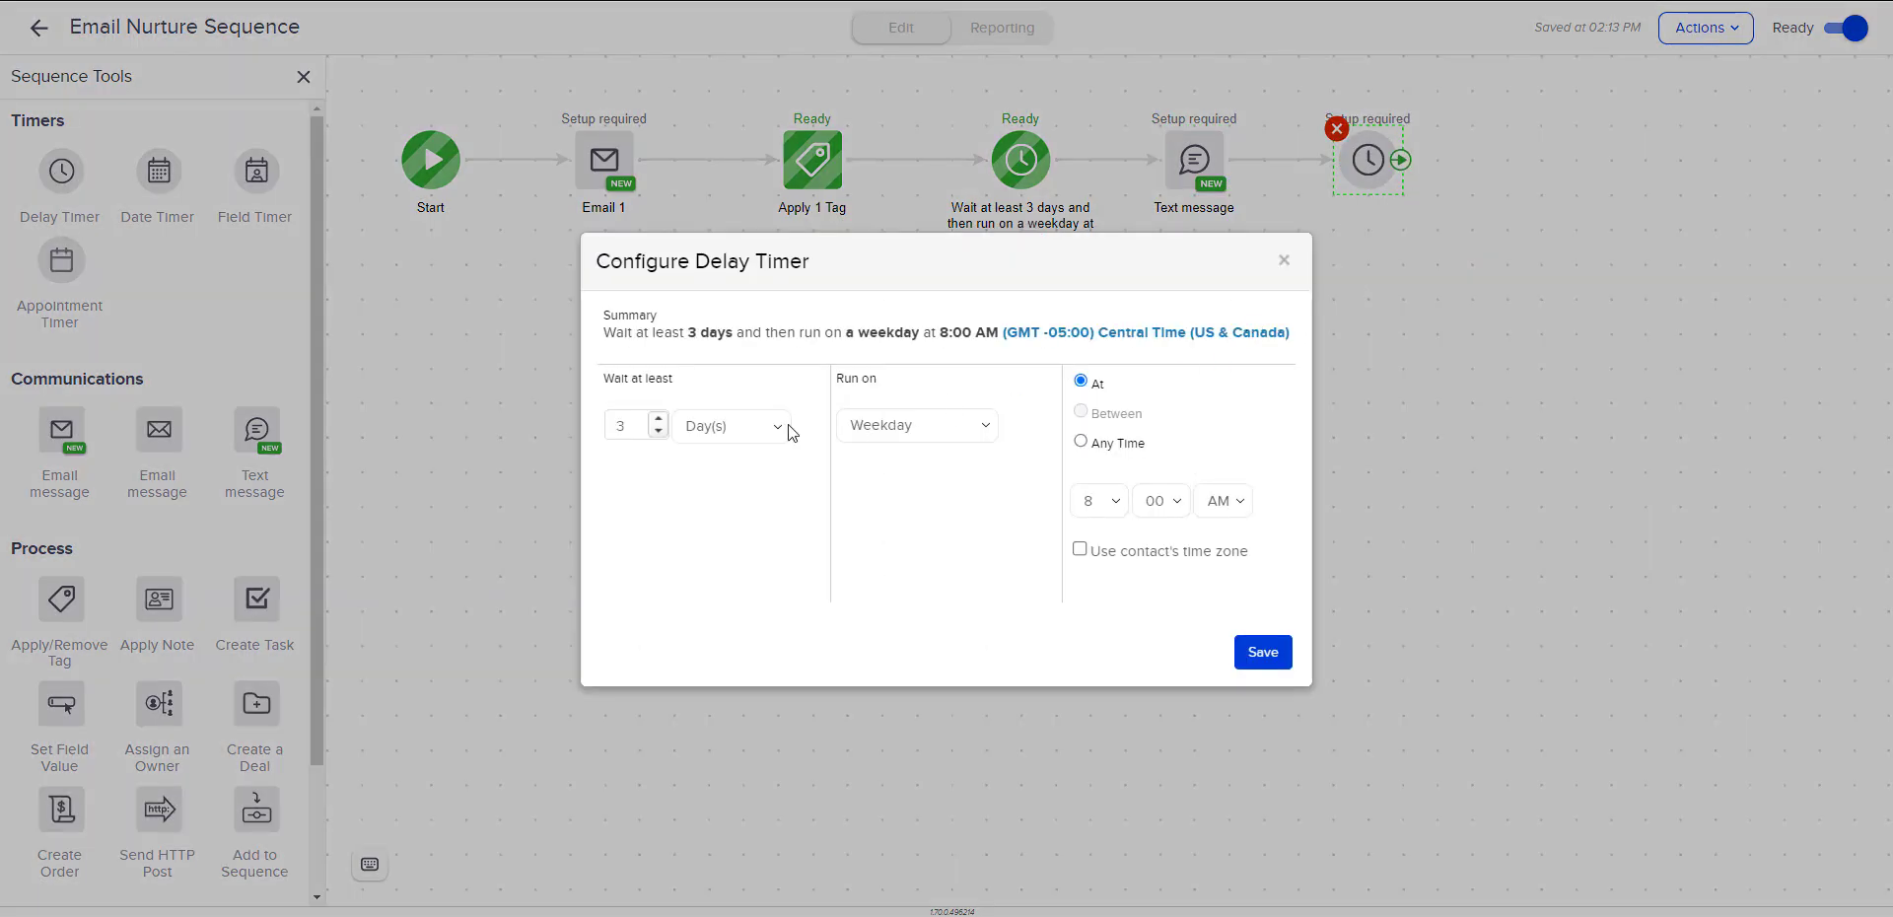
left_click(657, 431)
left_click(658, 431)
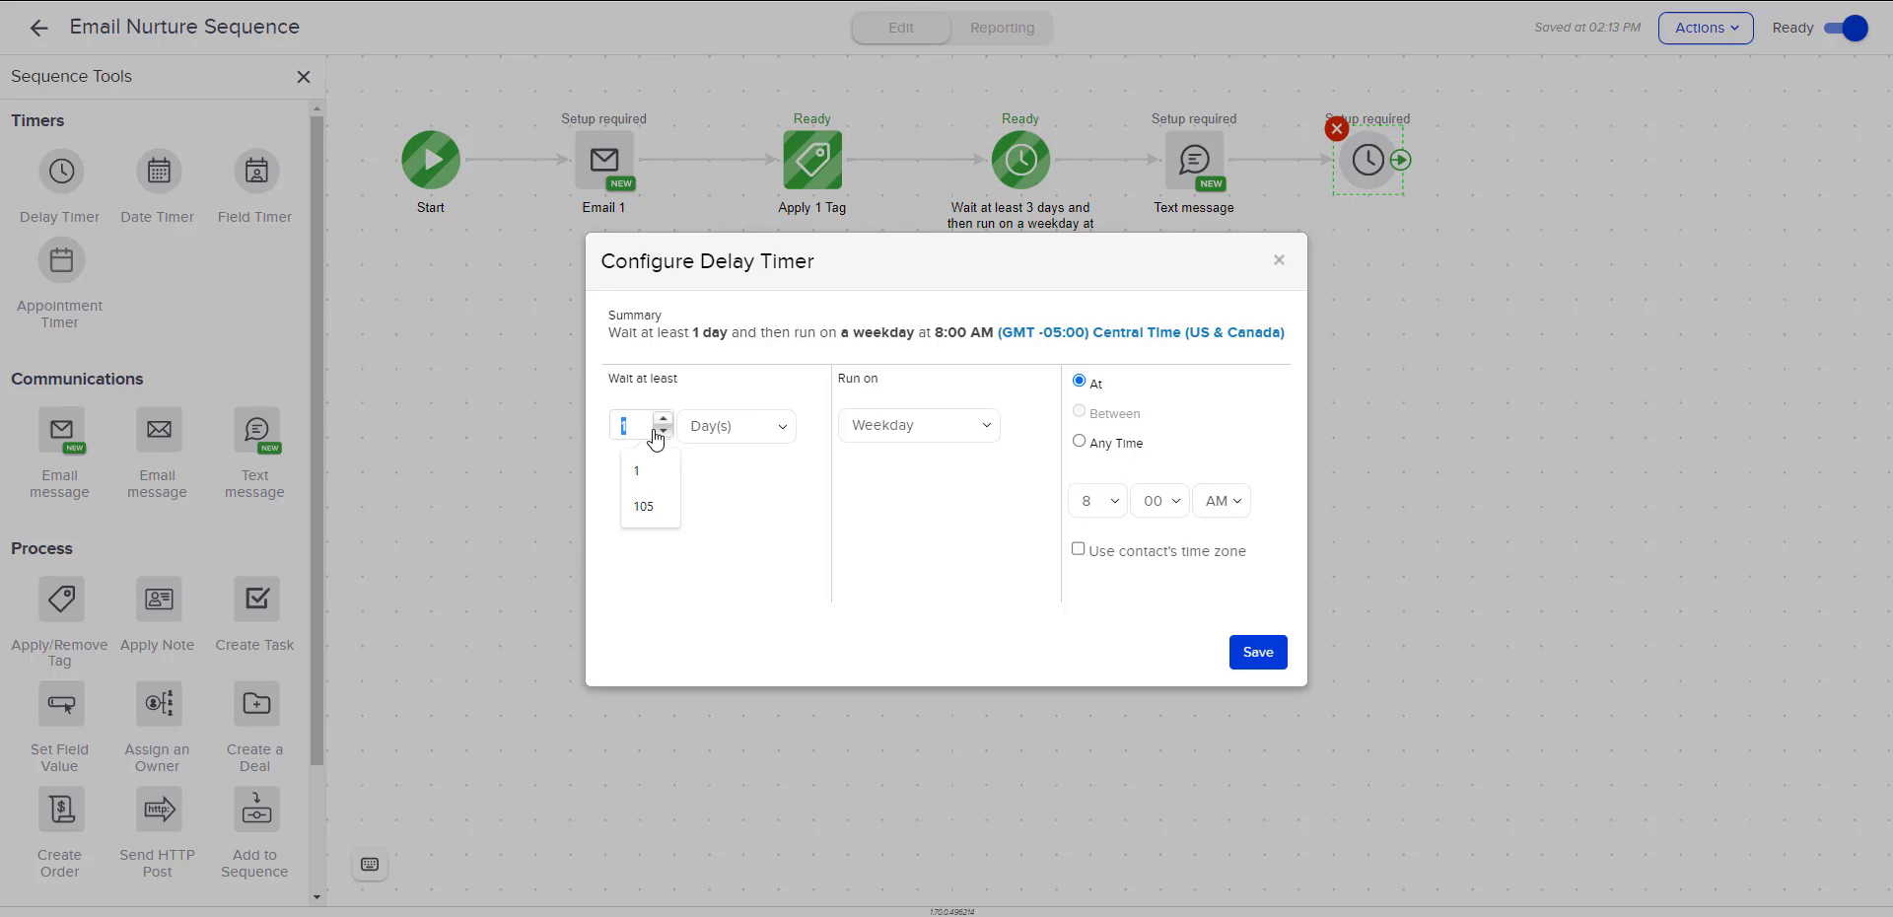
left_click(1097, 503)
left_click(1125, 619)
left_click(1258, 652)
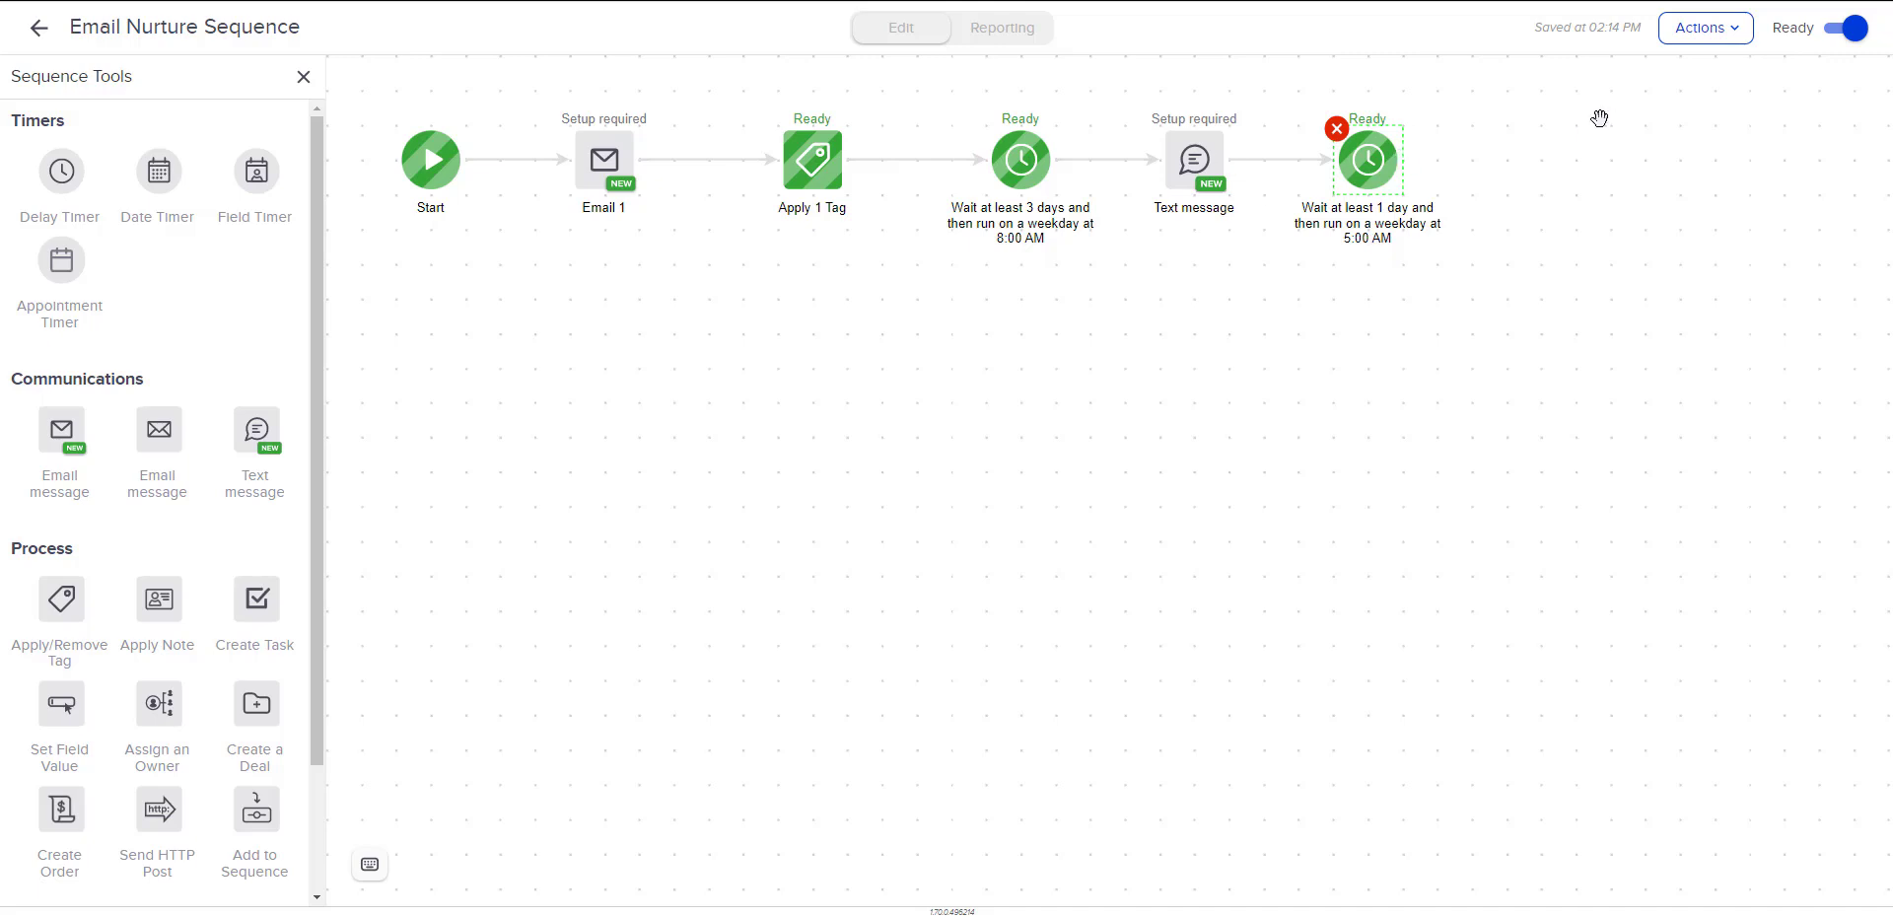
Return to the Sample Advanced Automation campaign and start publishing it to review the Campaign Checklist items.
left_click(41, 29)
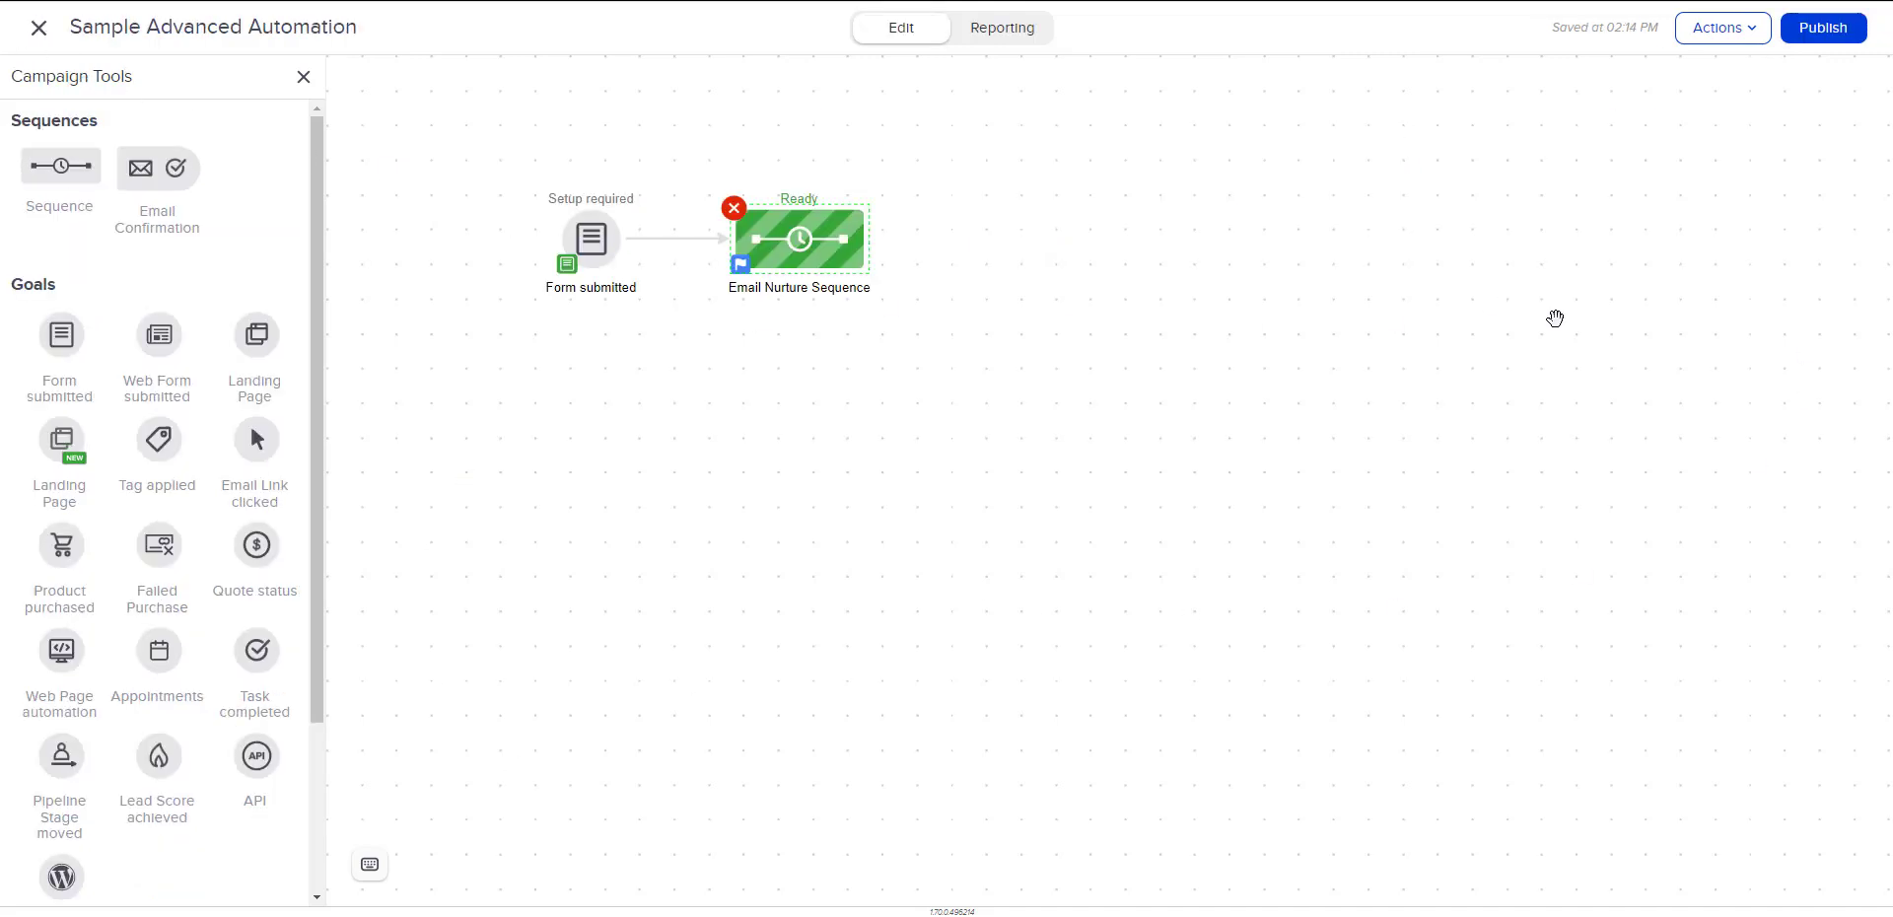
left_click(1823, 30)
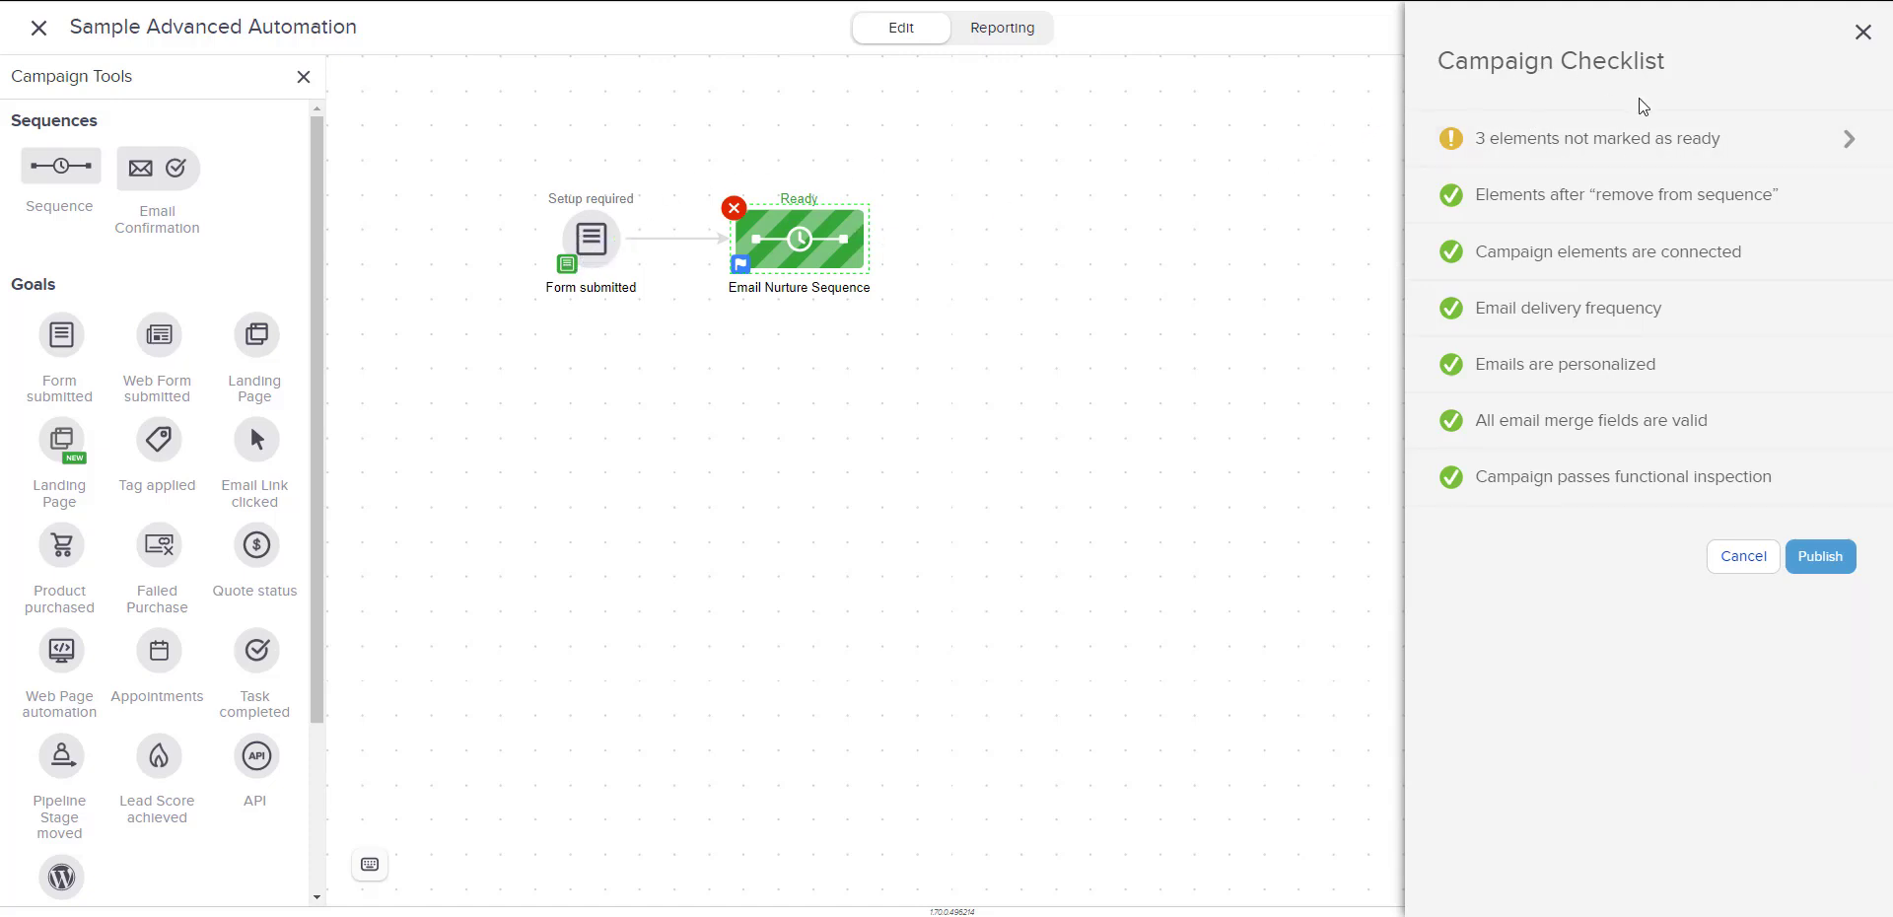
mouse_move(1523, 133)
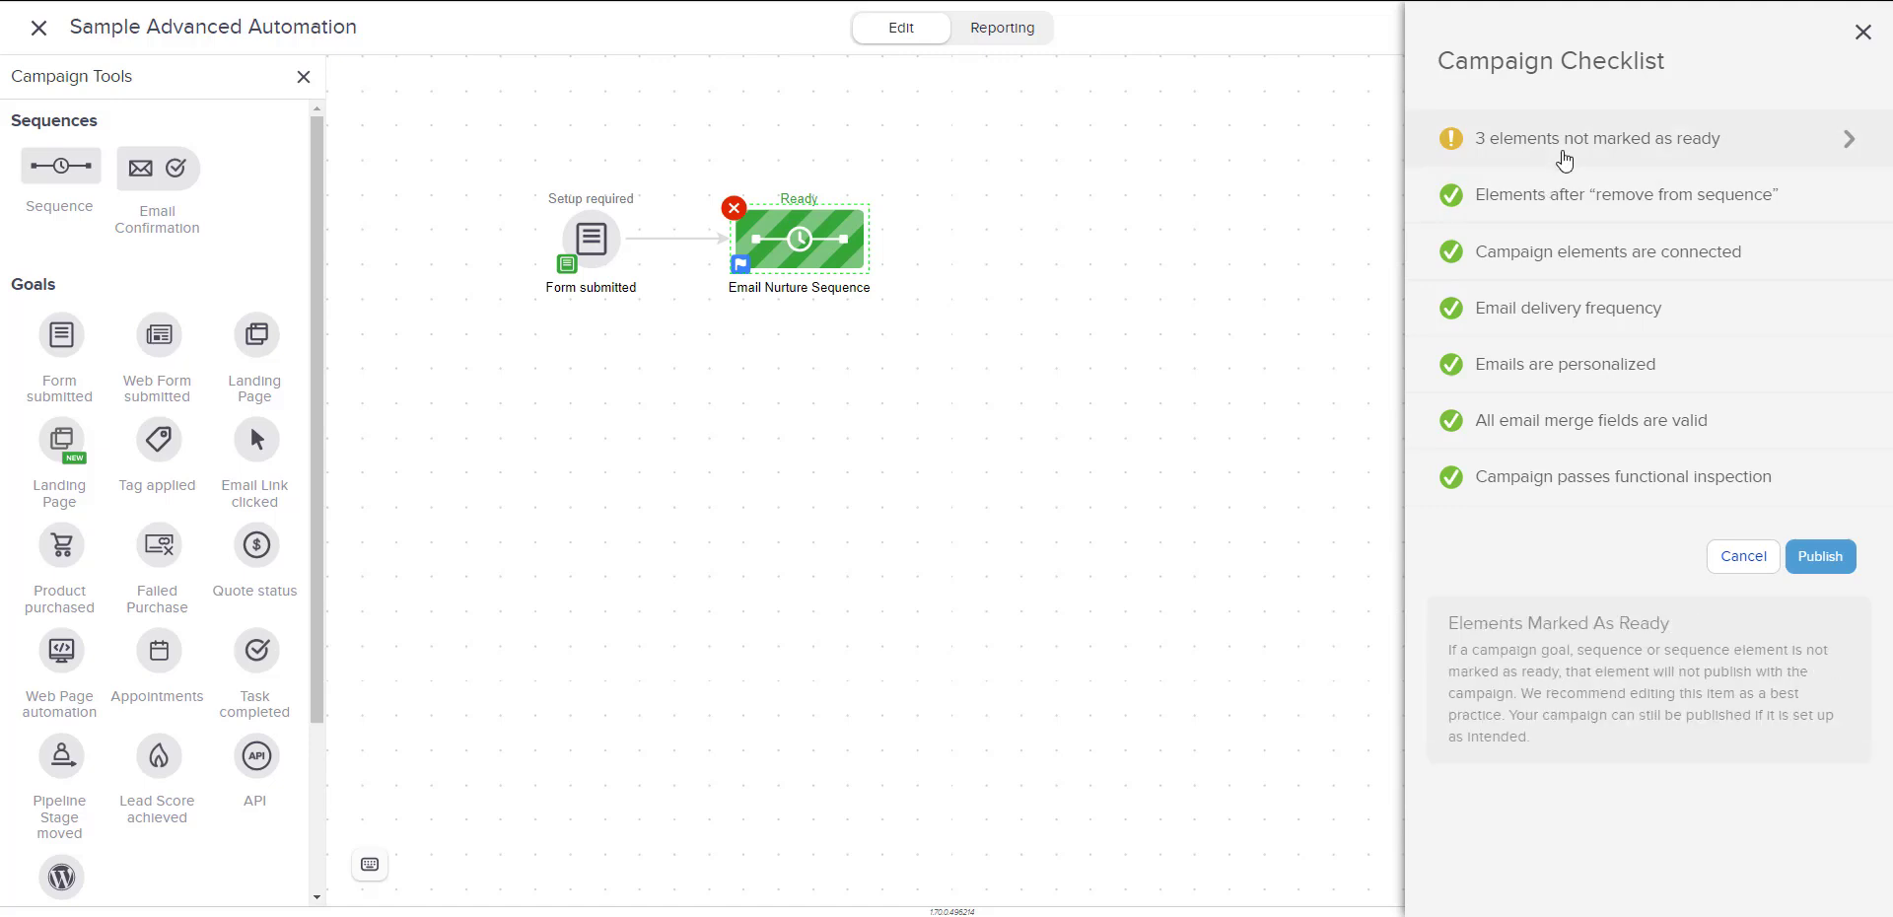
mouse_move(1555, 239)
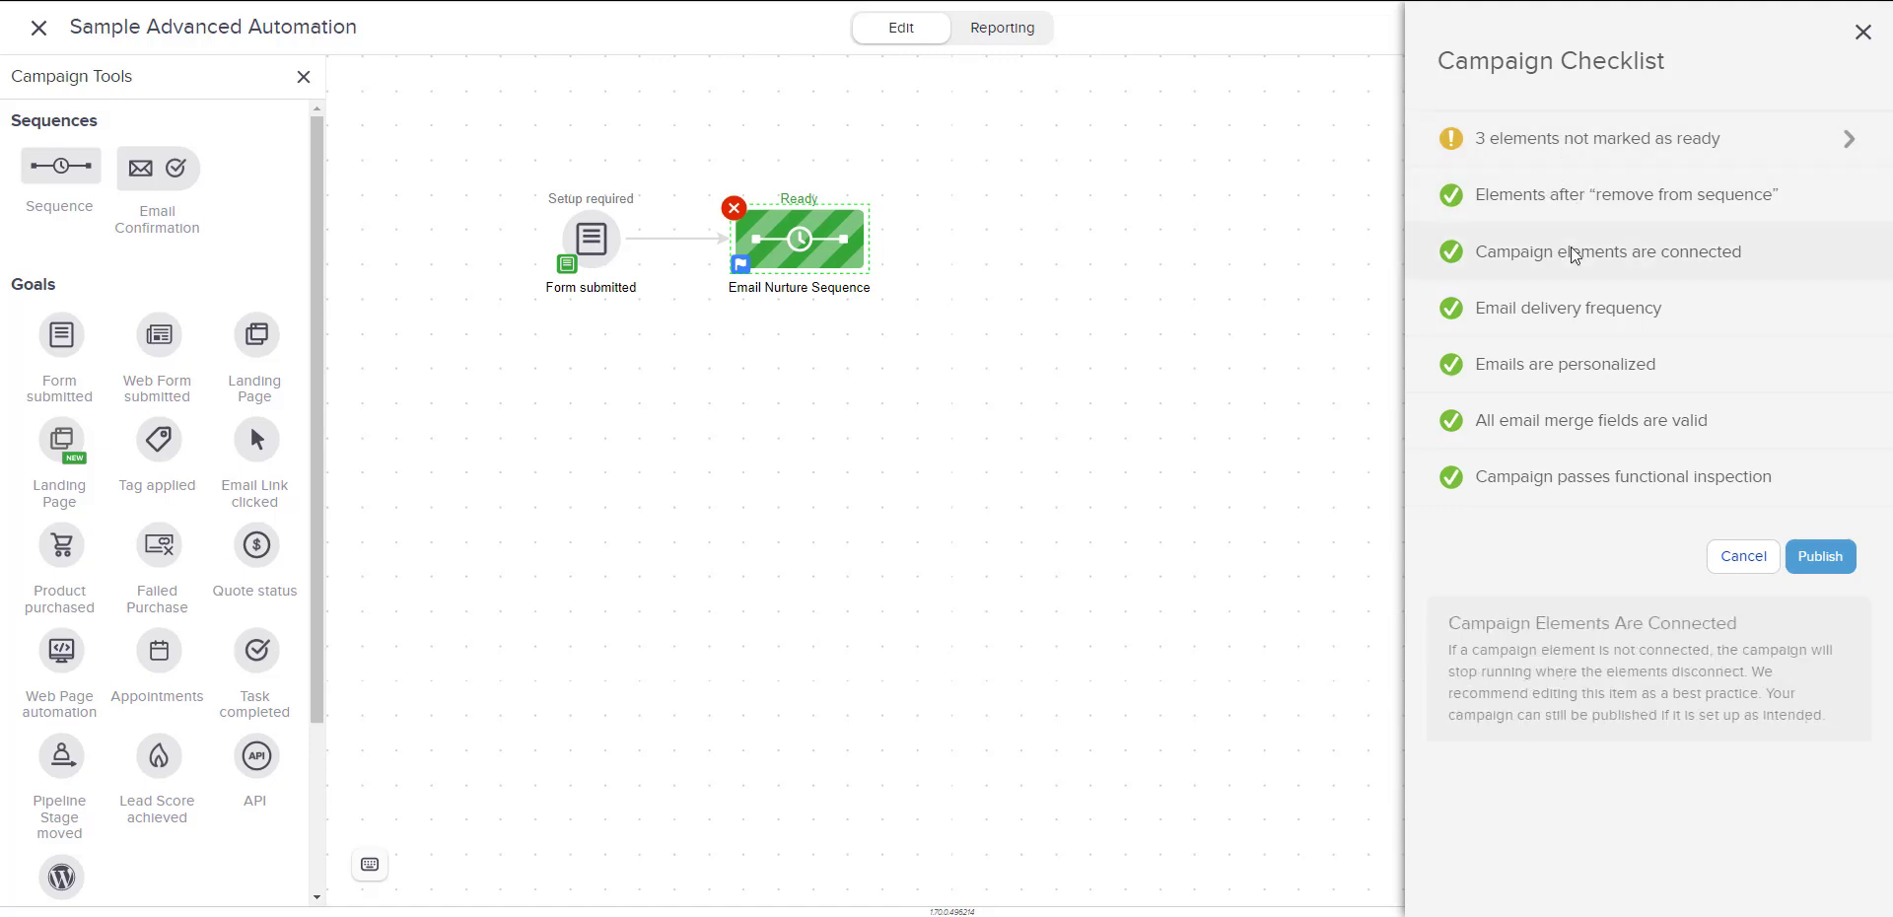
mouse_move(1574, 322)
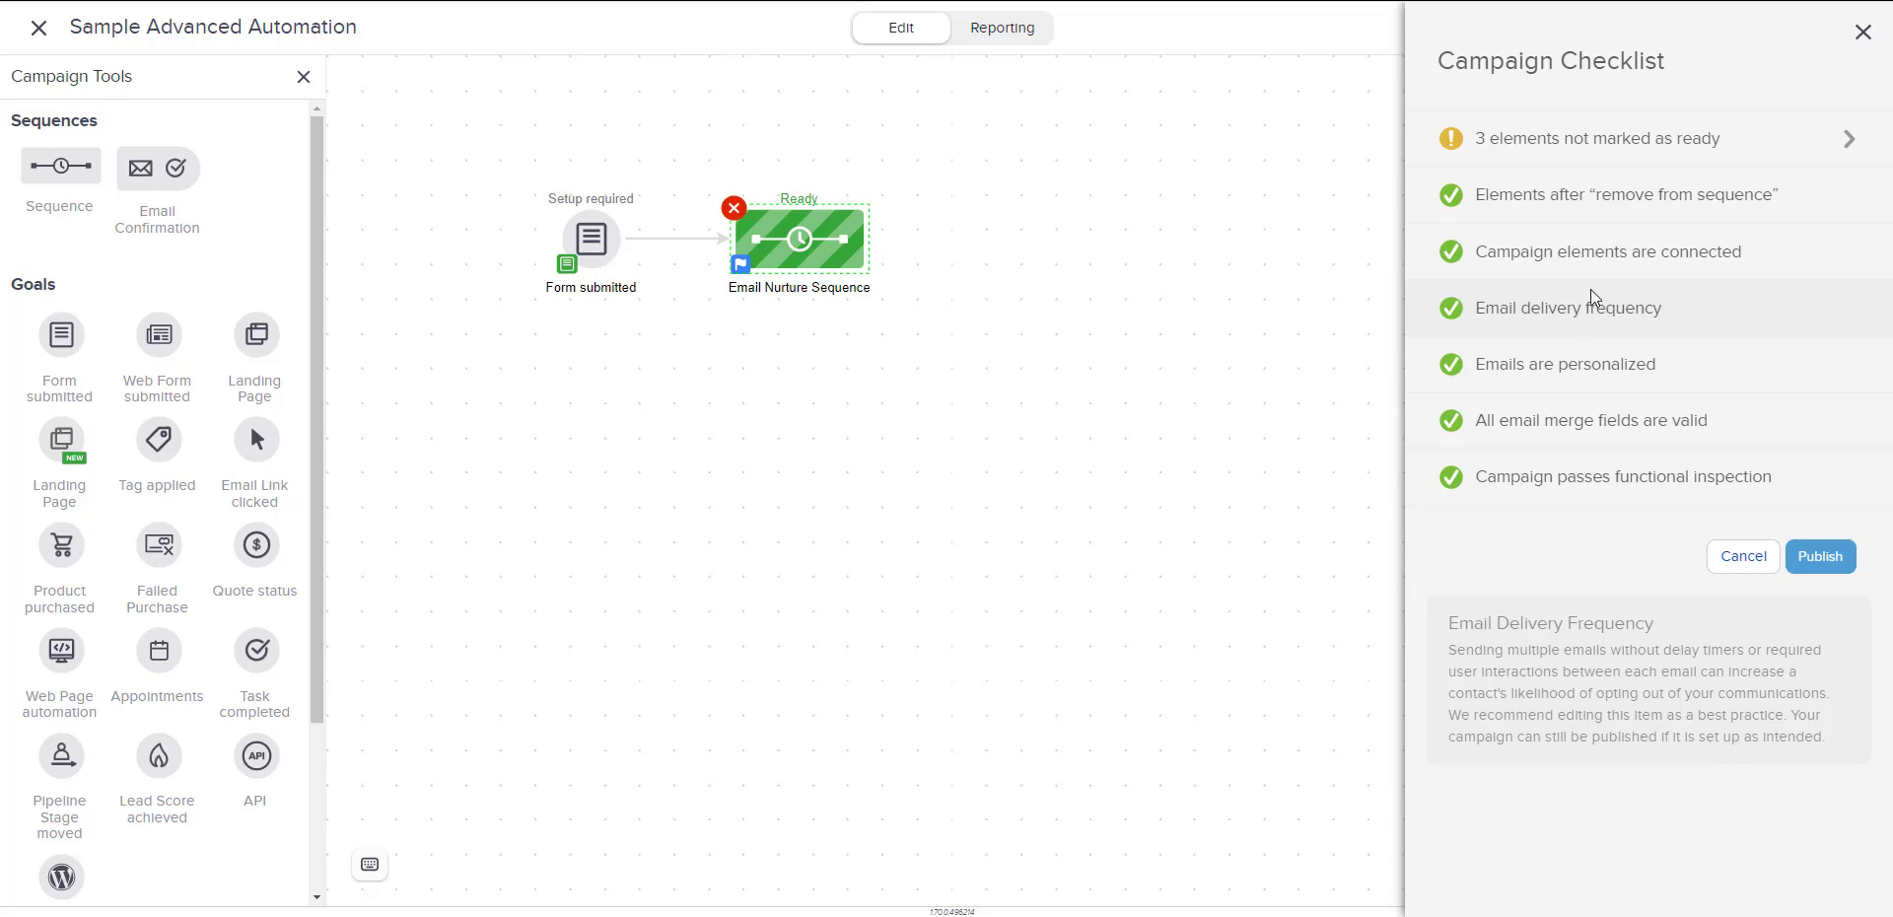
mouse_move(1627, 259)
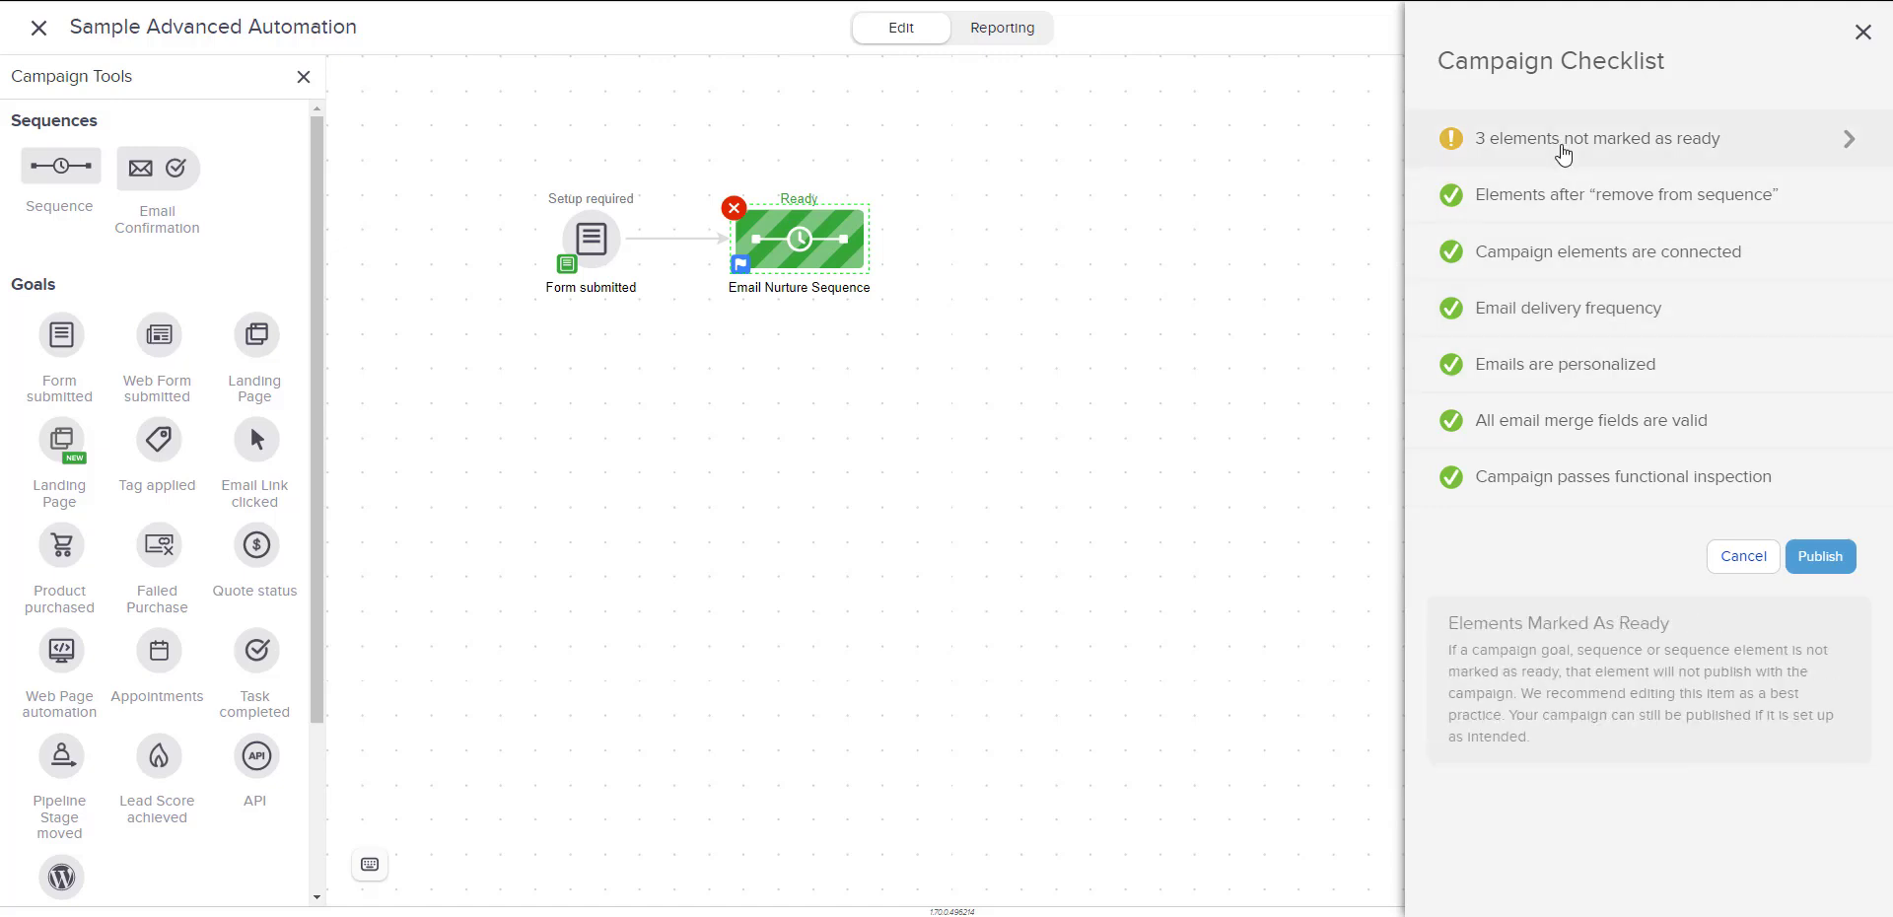
List the elements not marked as ready and inspect the ones flagged inside the Email Nurture Sequence.
left_click(1563, 148)
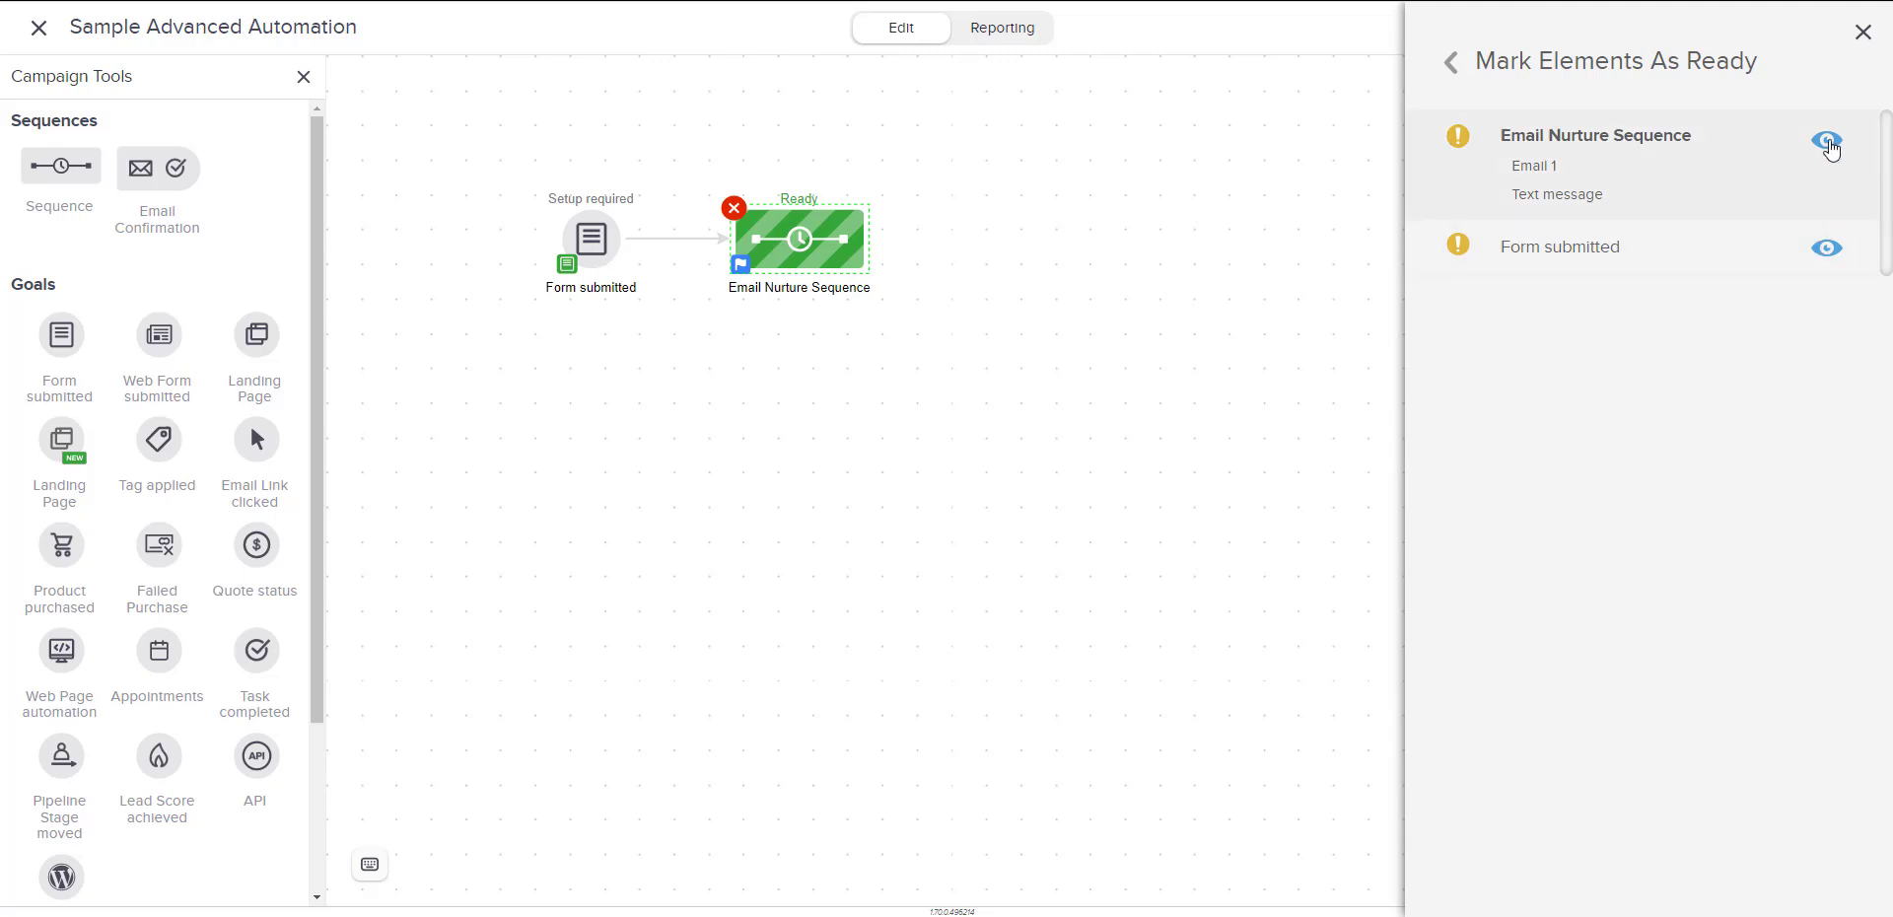
left_click(1826, 143)
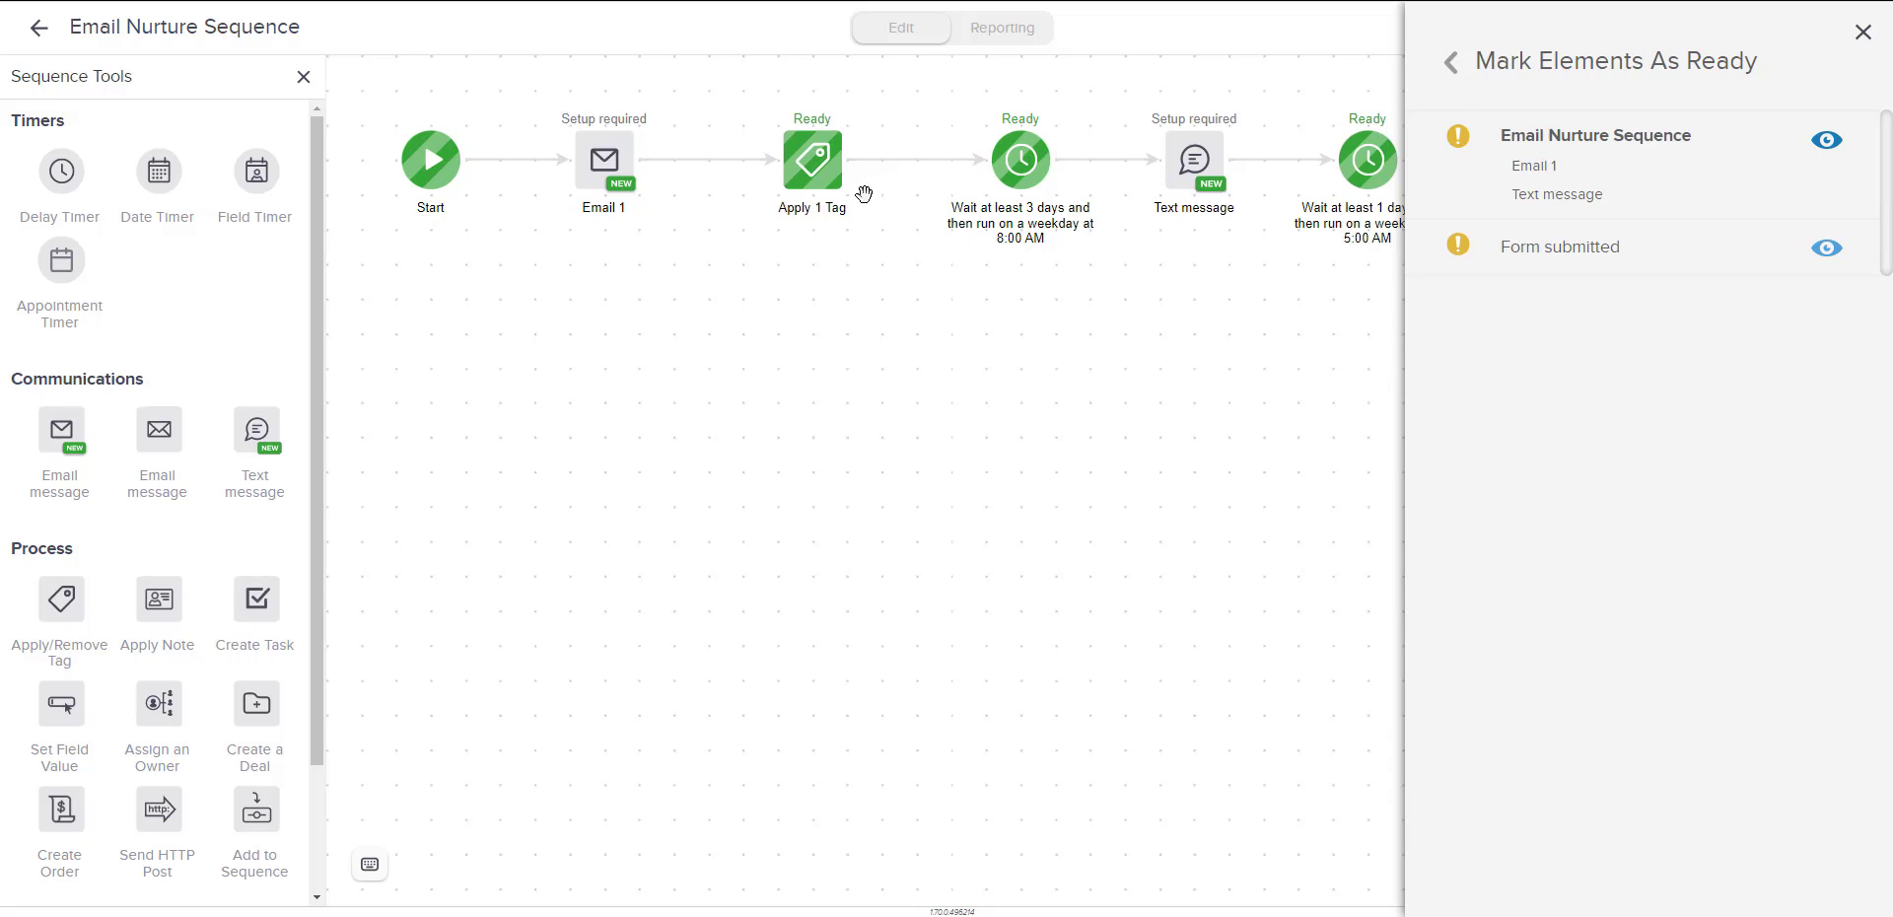
mouse_move(611, 163)
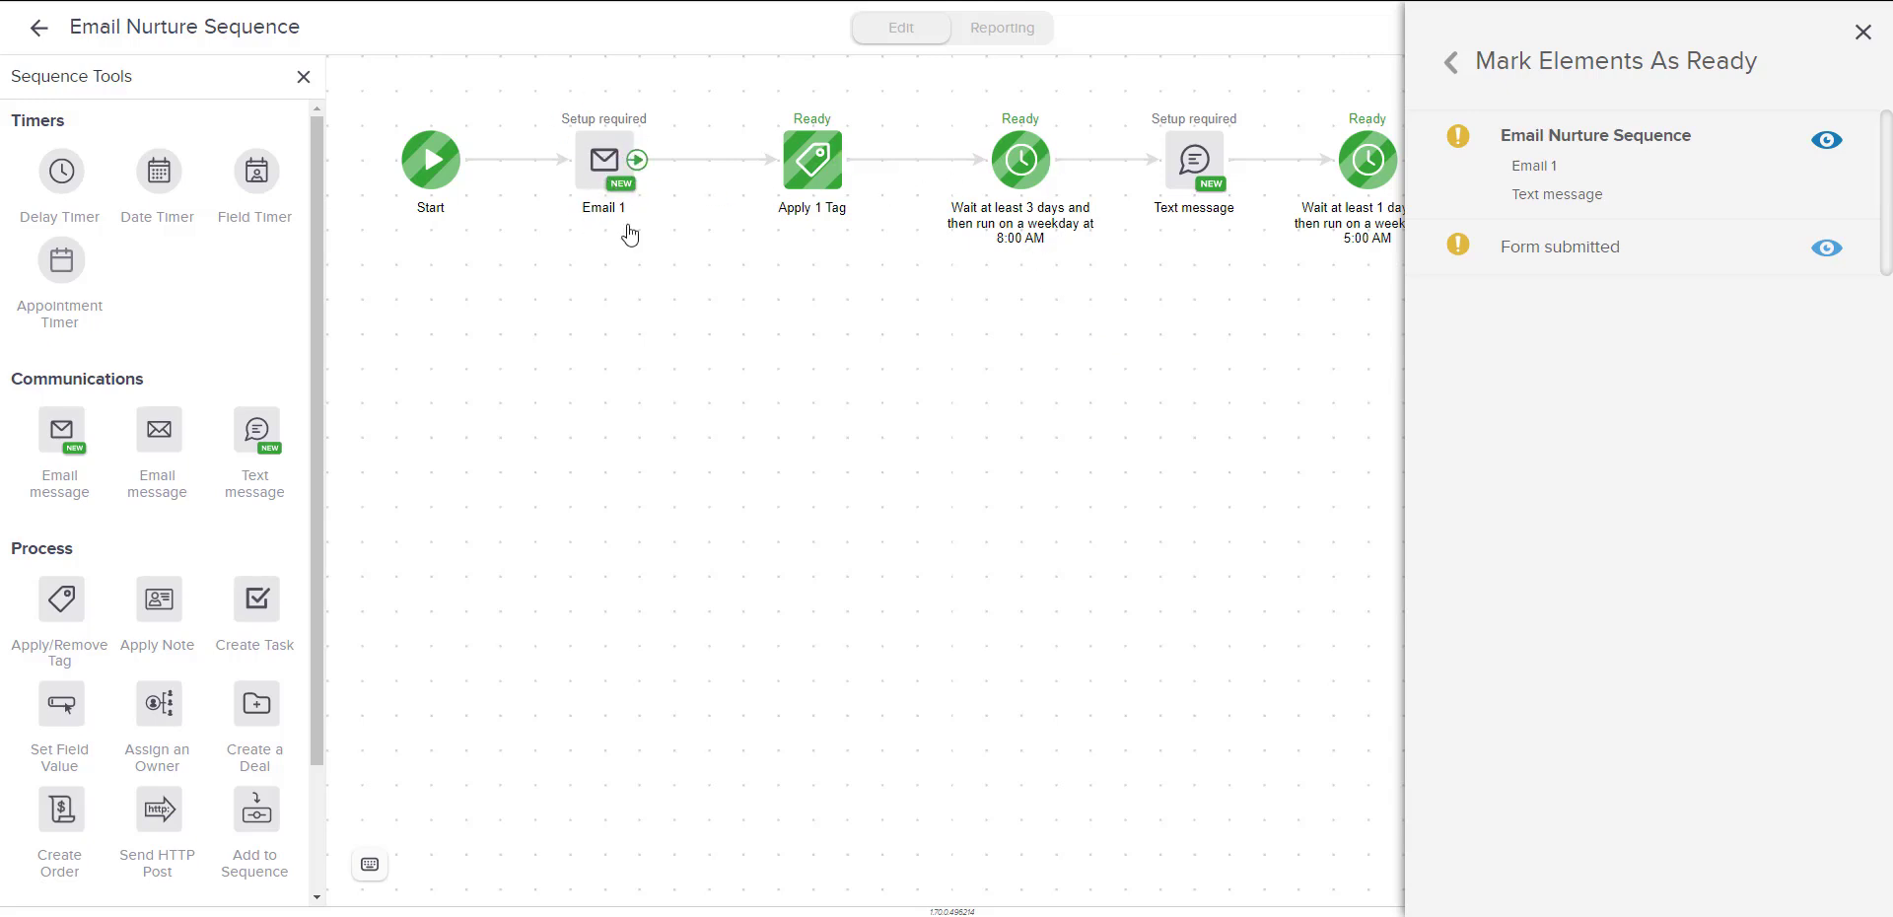